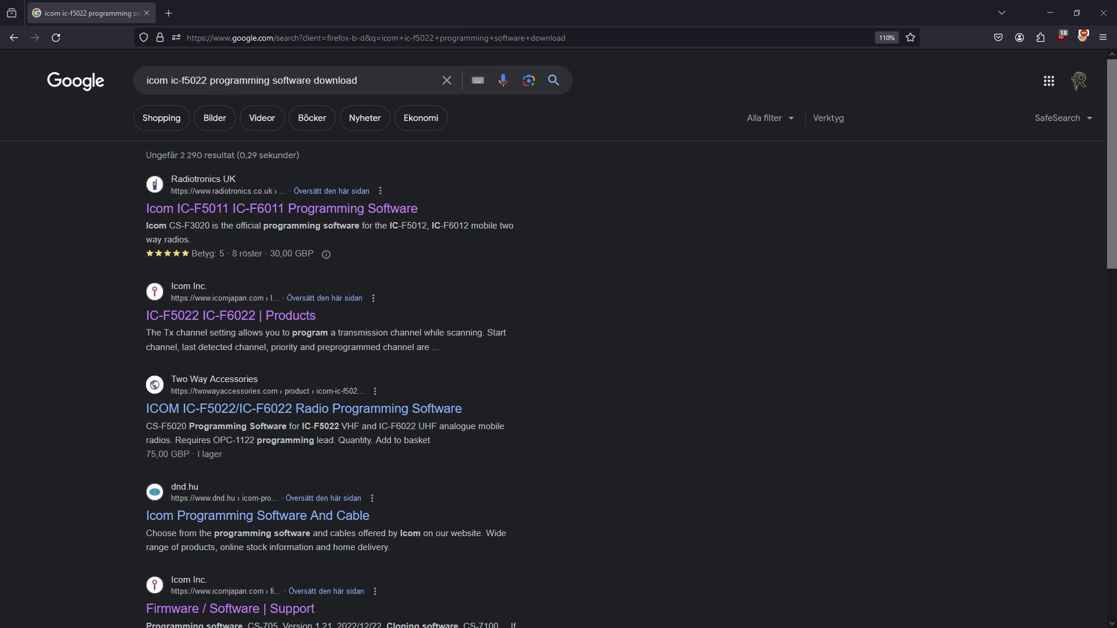
- Open the Radiotronics page for the Icom programming software and check its title for the IC-F5022 model
left_click_drag(381, 80, 124, 98)
left_click(92, 243)
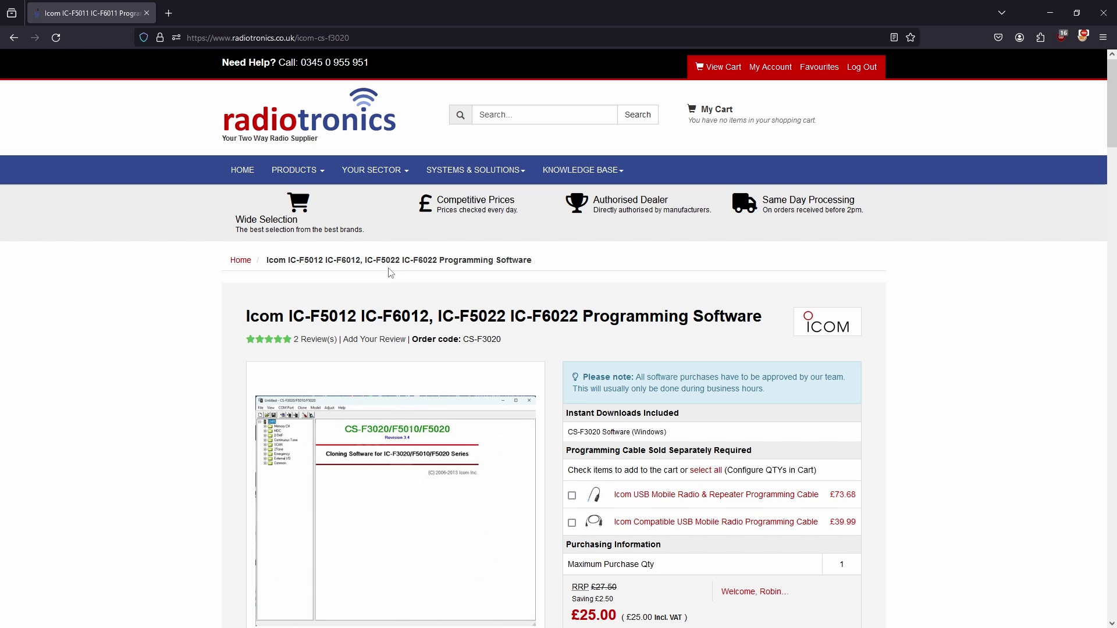
left_click_drag(437, 315, 505, 317)
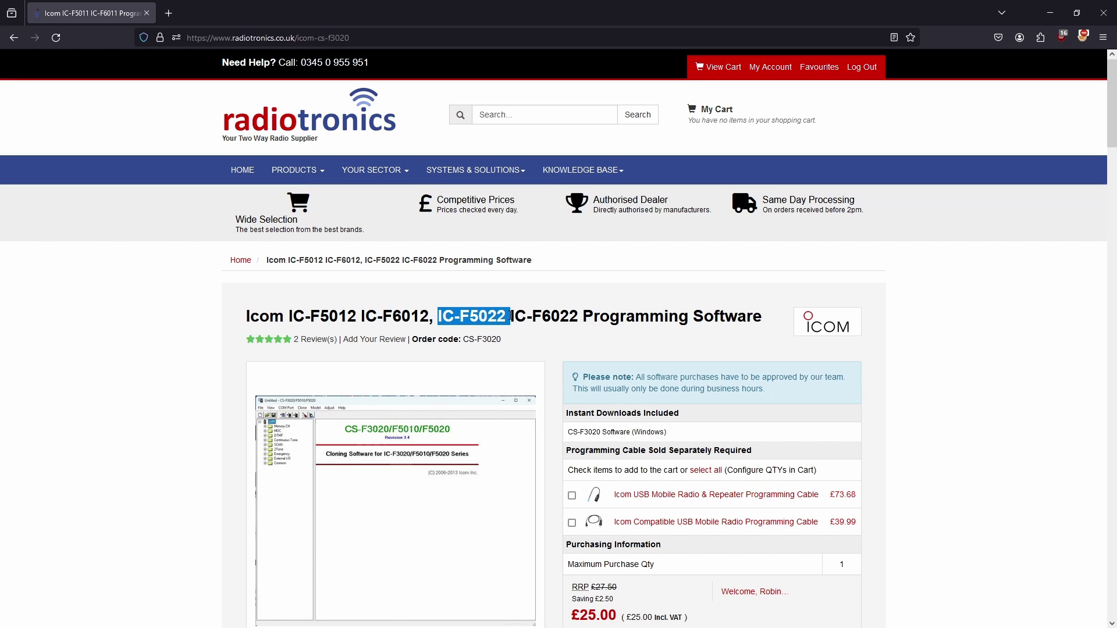
left_click(934, 375)
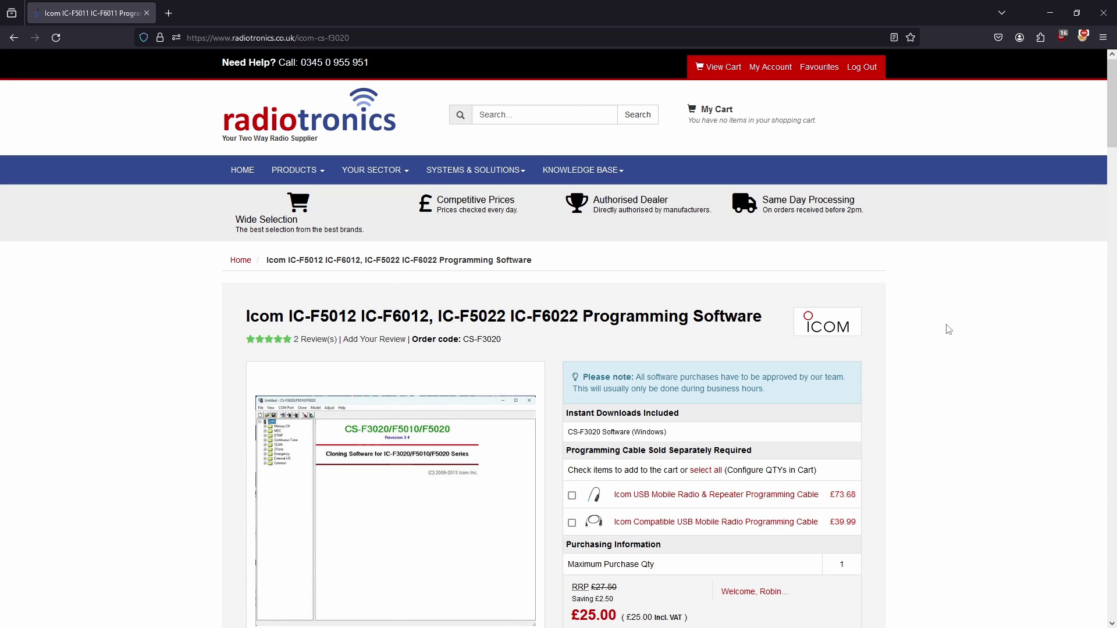
- Examine the separately sold programming cables on the product page, including the OPC-1122U and OPC-1122RT order codes
middle_click(954, 298)
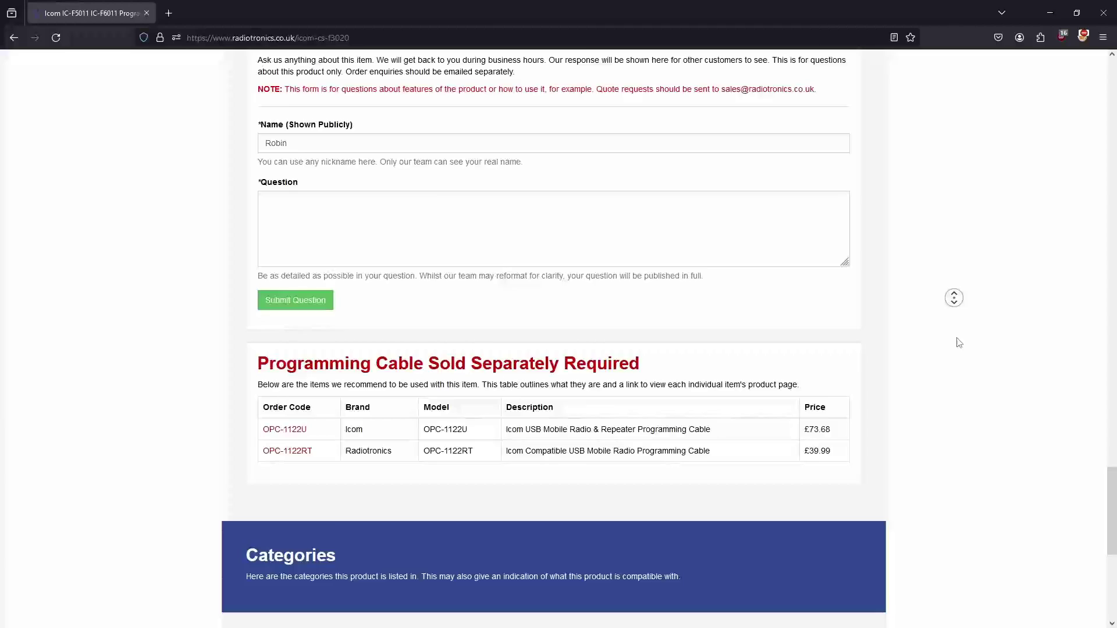
left_click(956, 342)
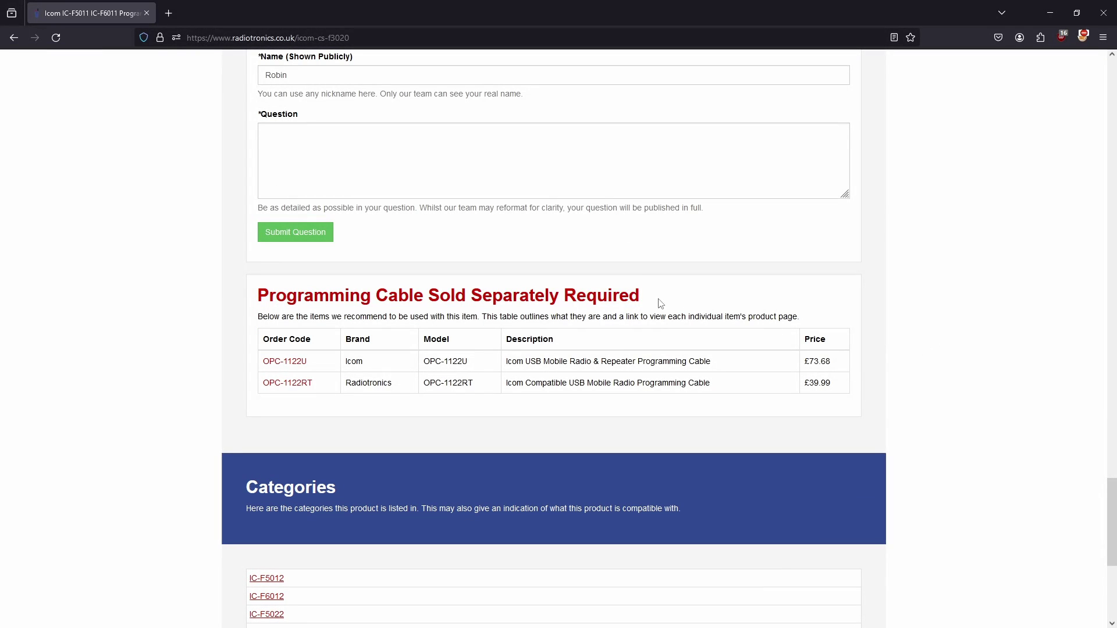
left_click_drag(660, 303, 259, 287)
left_click(220, 299)
left_click_drag(276, 365, 261, 368)
left_click_drag(271, 365, 242, 364)
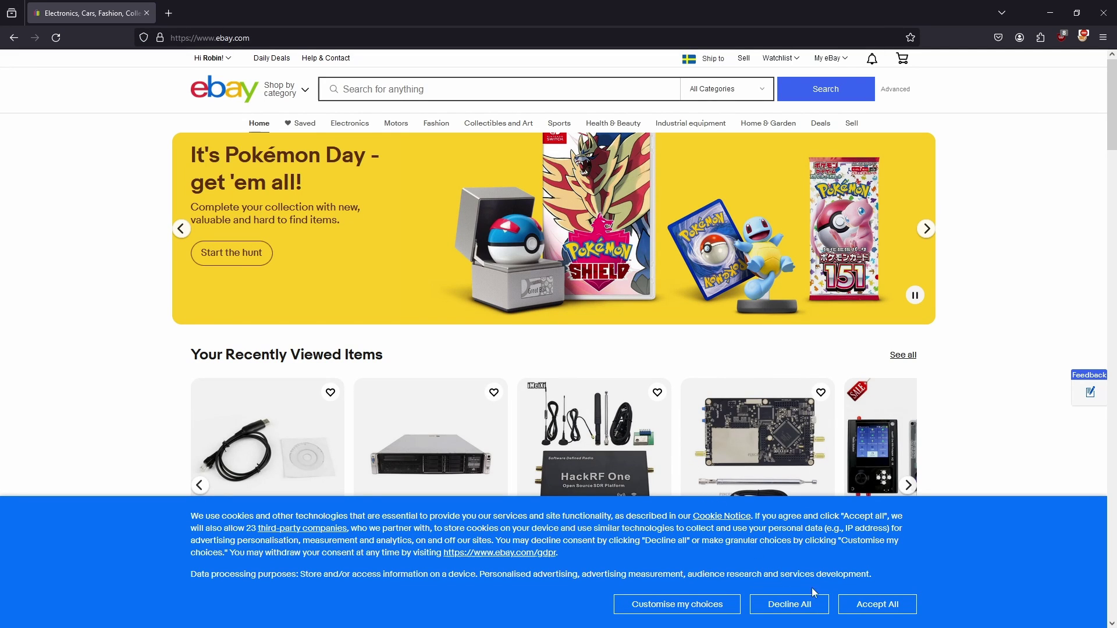
- Decline the optional cookies on eBay, search for "OPC-1122U cable" and browse the offers
left_click(821, 606)
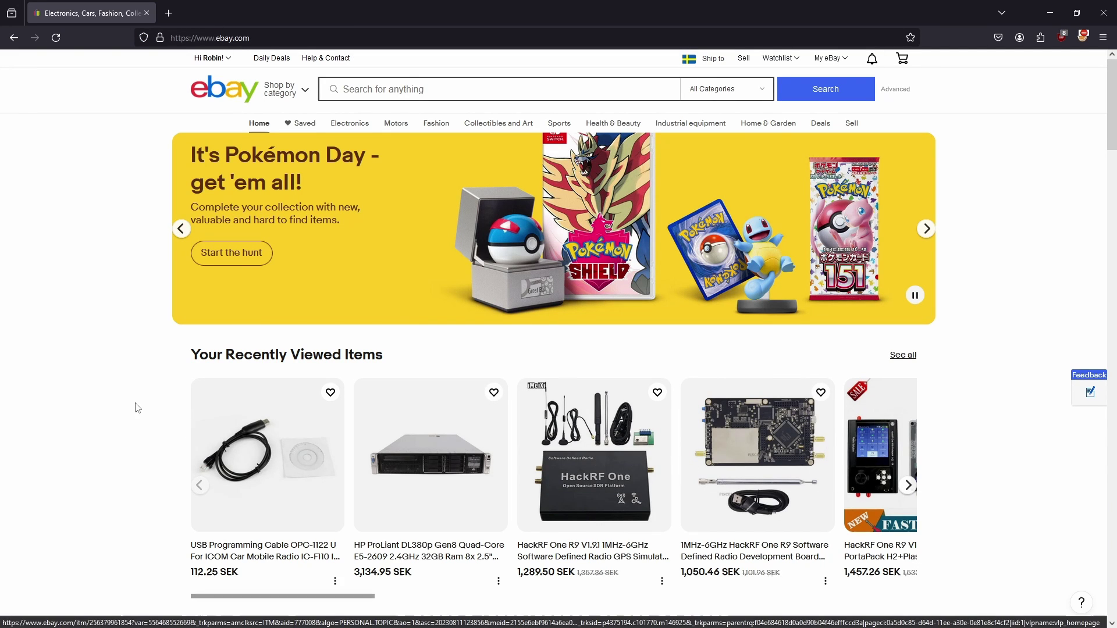
left_click(406, 87)
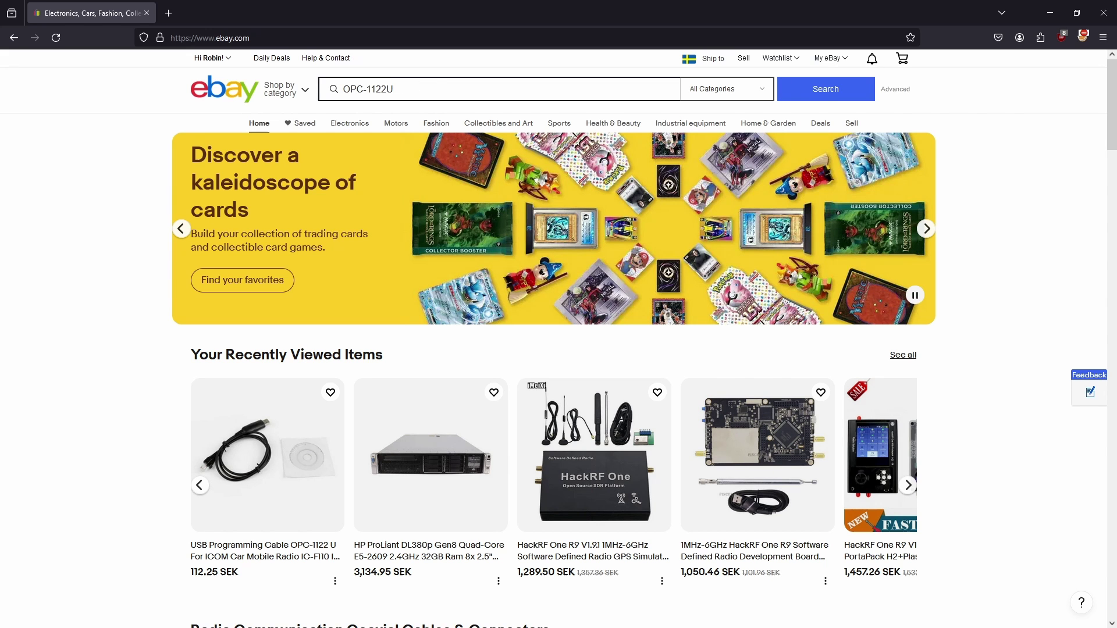
type("OPC-1122U cable")
key("Return")
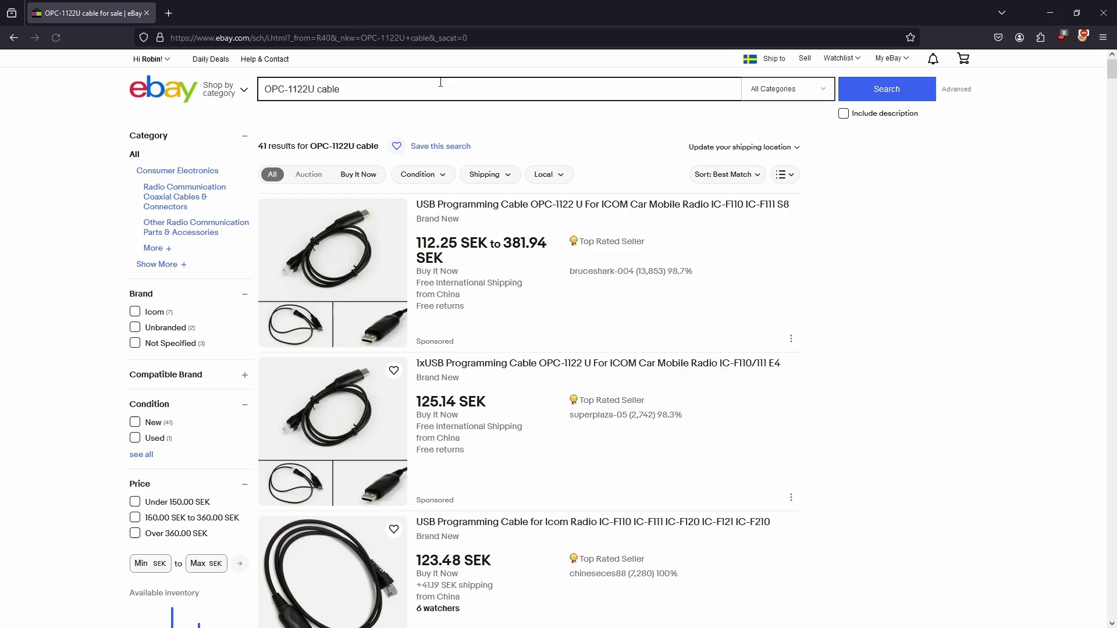
middle_click(877, 212)
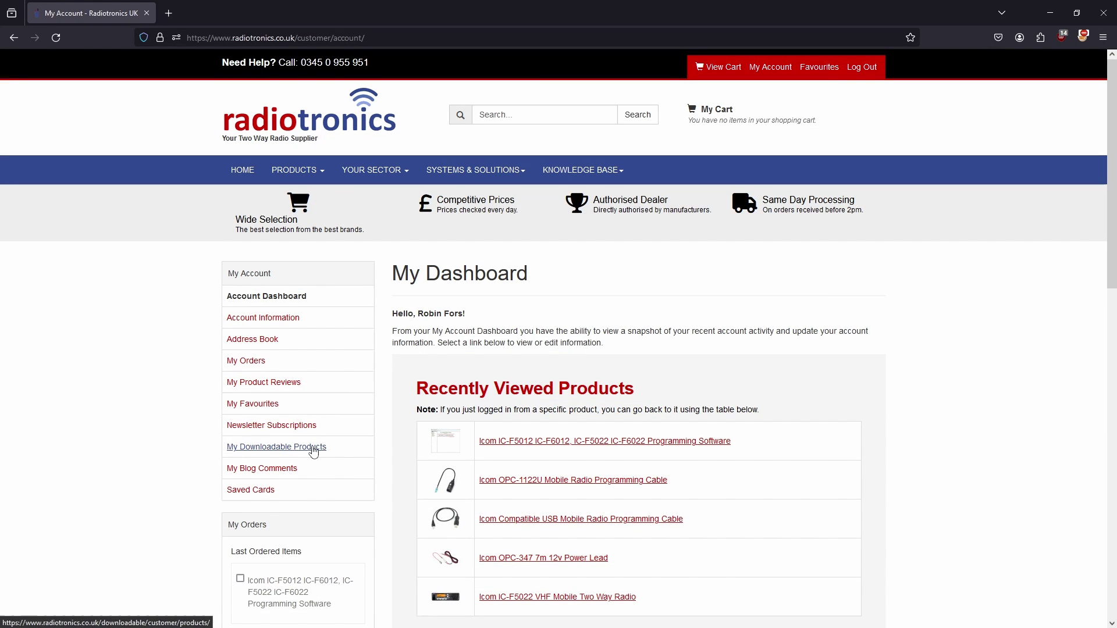
- Open My Downloadable Products in the Radiotronics account and refresh the page to find the CS-F3020 Software (Windows) download
left_click(317, 446)
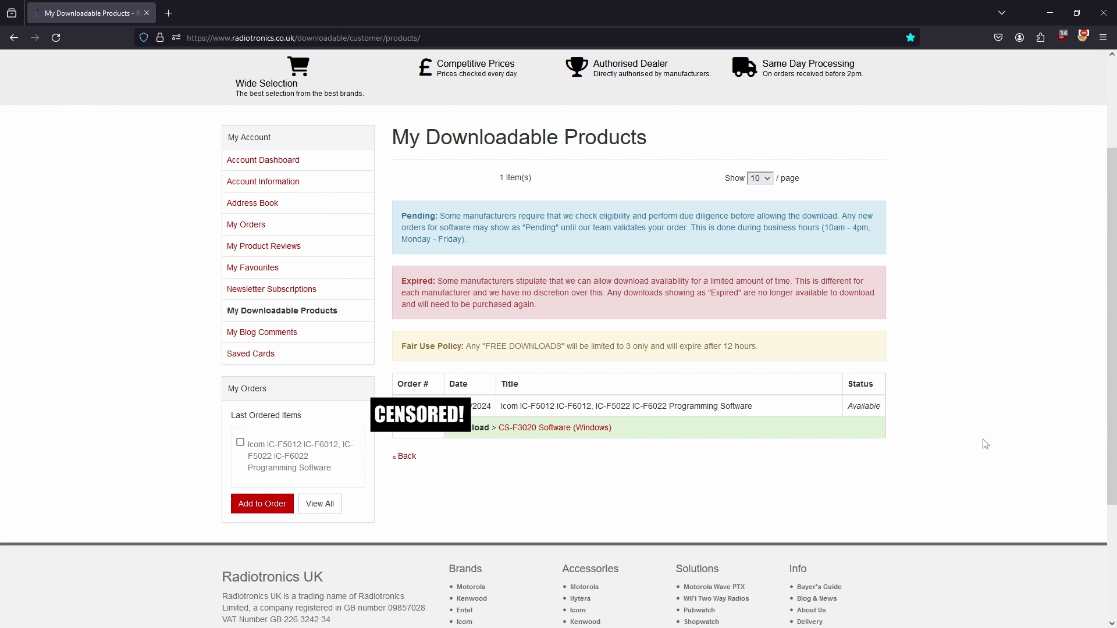
left_click(983, 442)
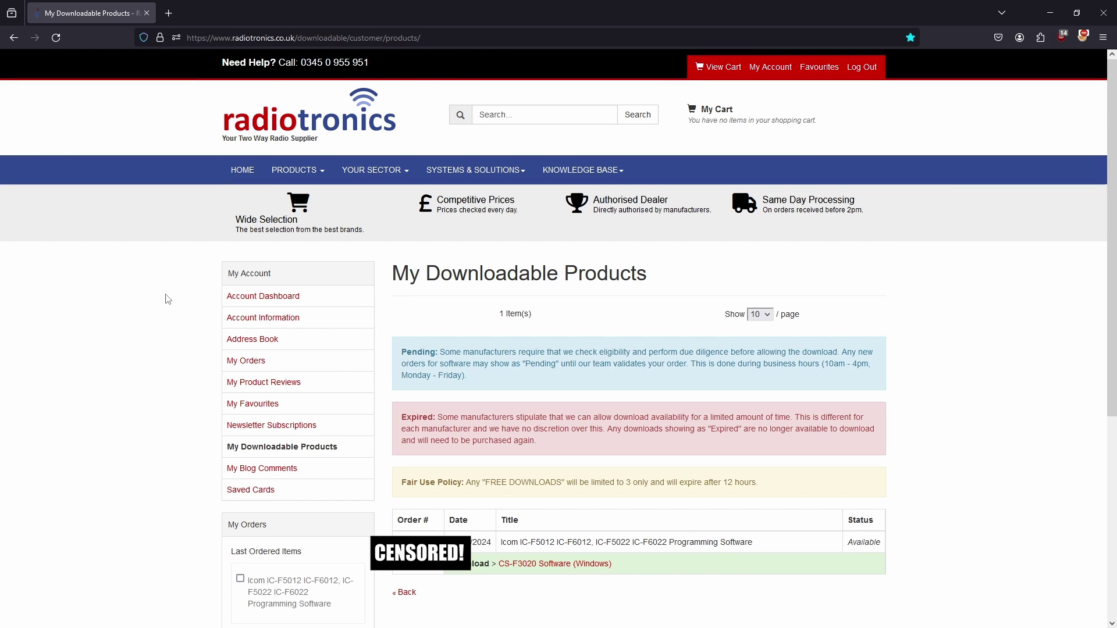
key("F5")
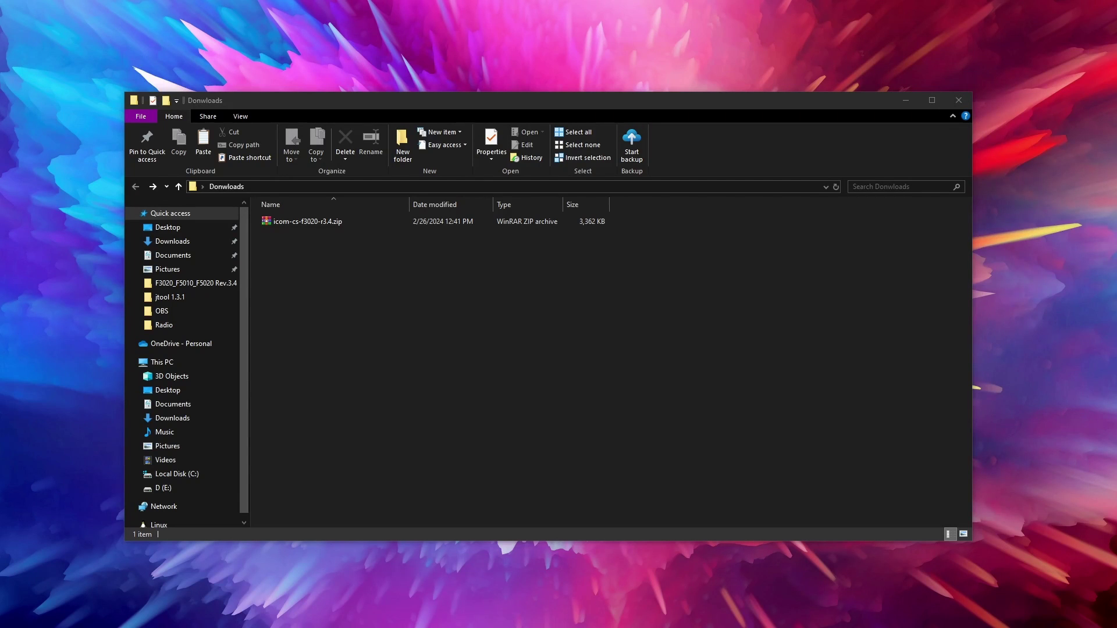
- Extract icom-cs-f3020-r3.4.zip to its default destination folder and launch setup.exe from the extracted CS-F3020_F5010_F5020 Rev.3.4 folder
right_click(305, 223)
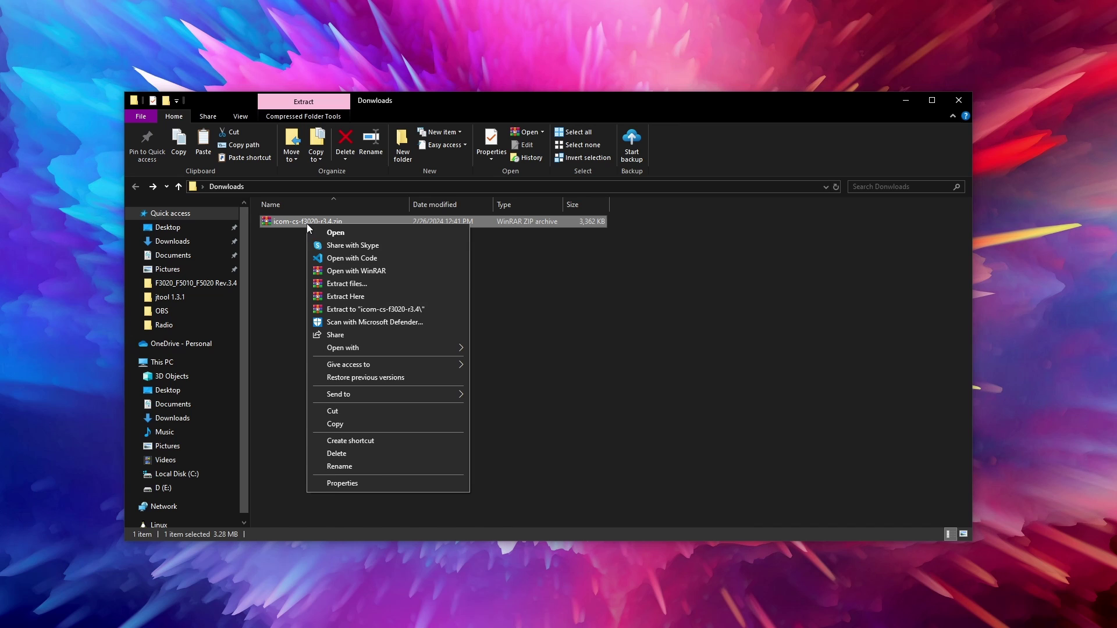
left_click(353, 285)
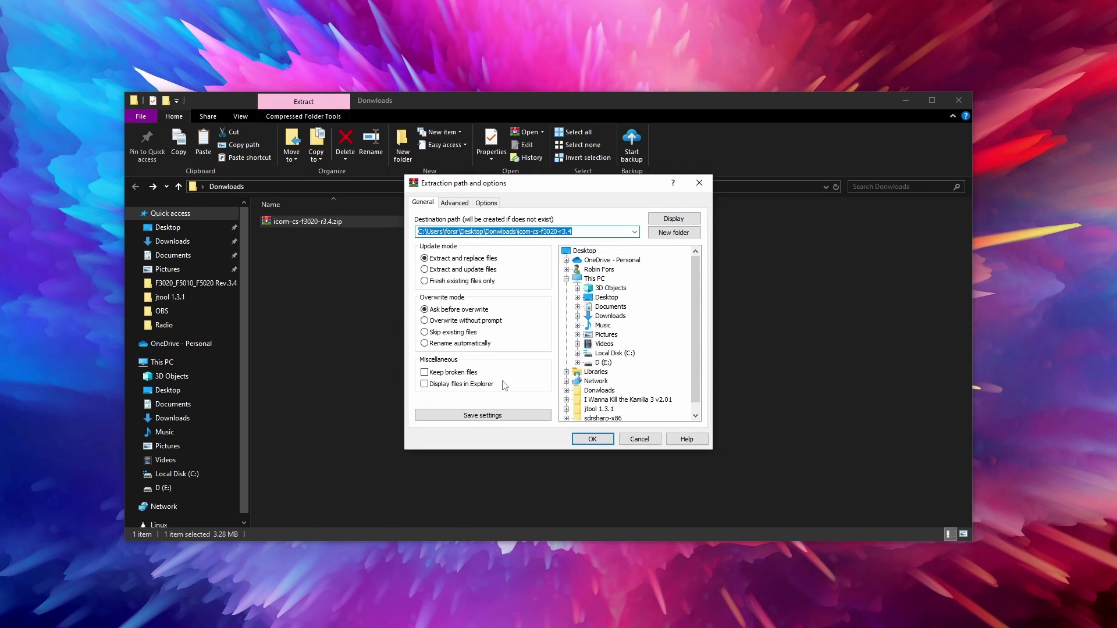
left_click(588, 439)
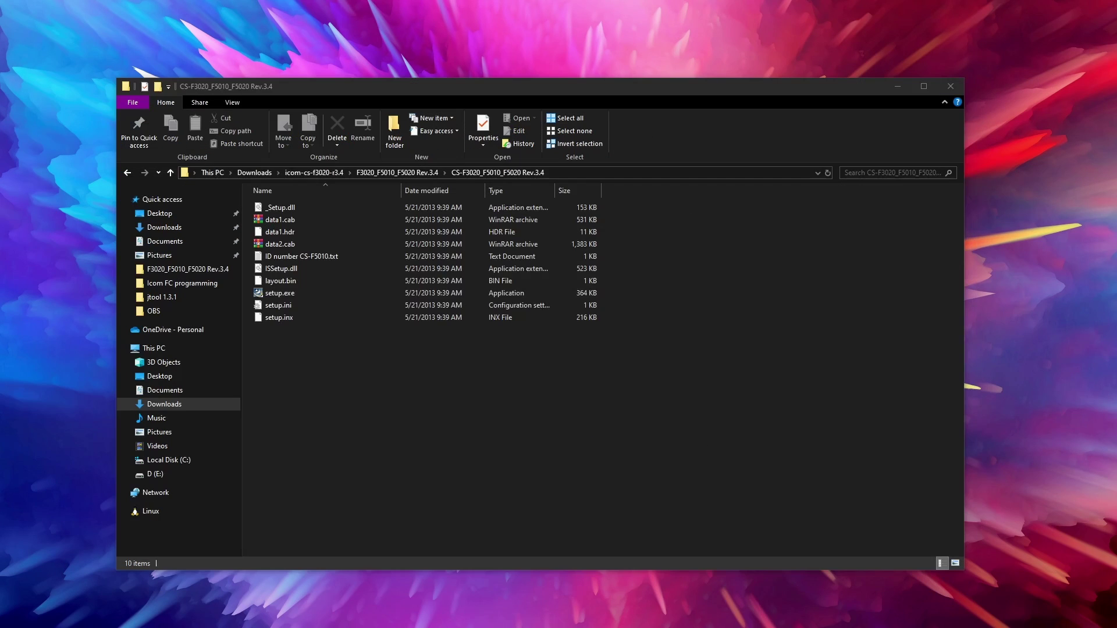
double_click(305, 292)
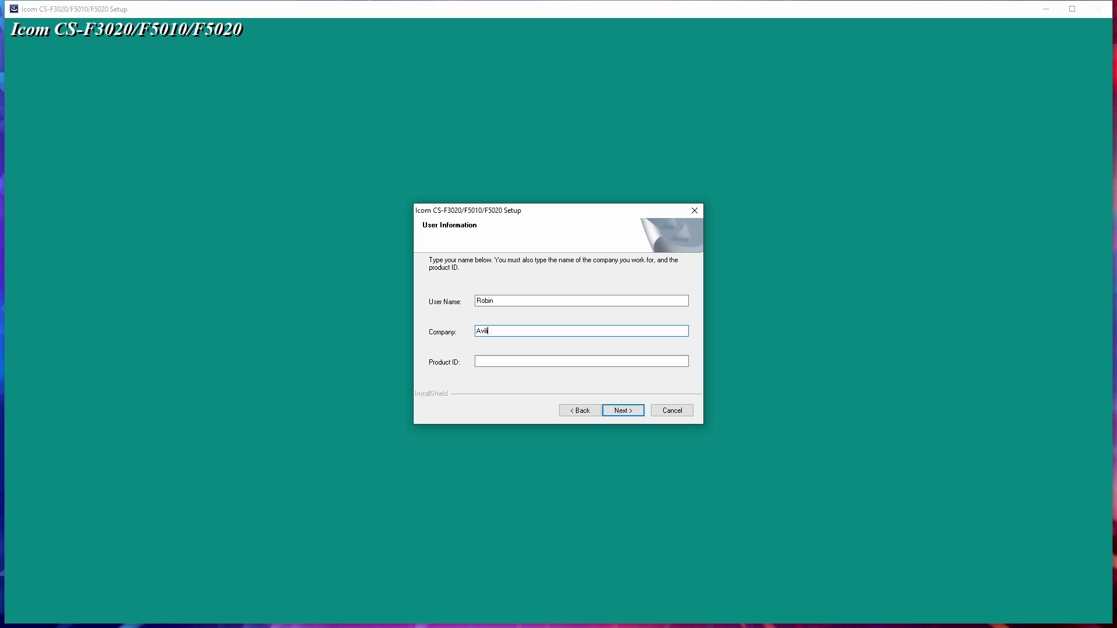
- Look up the product ID in ID number CS-F5010.txt and enter it in the setup's user information
left_click(492, 361)
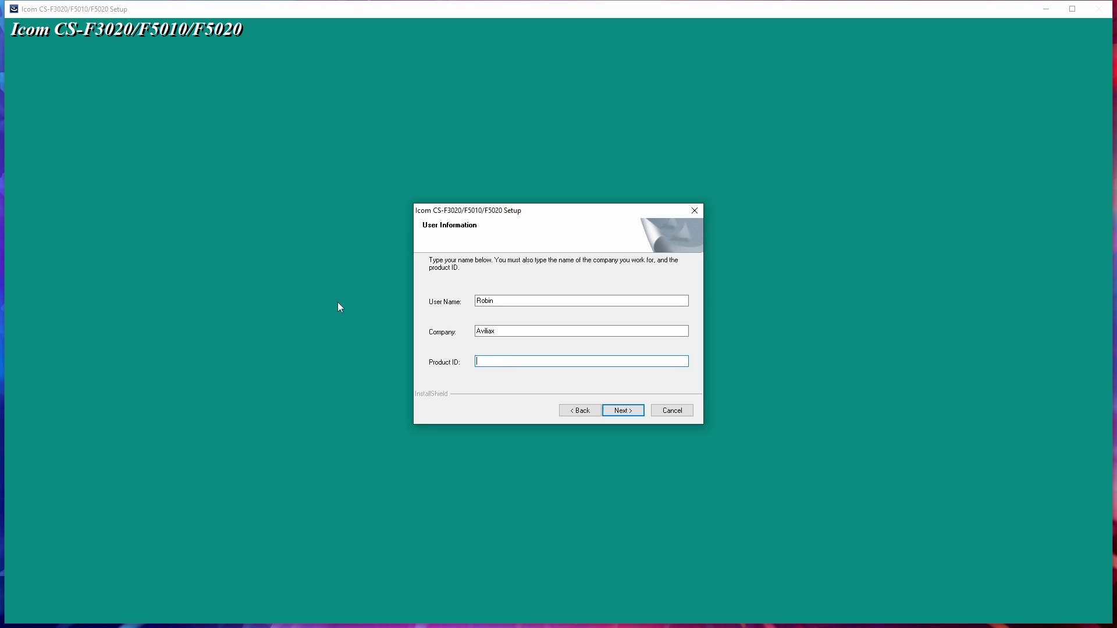
key("alt+Tab")
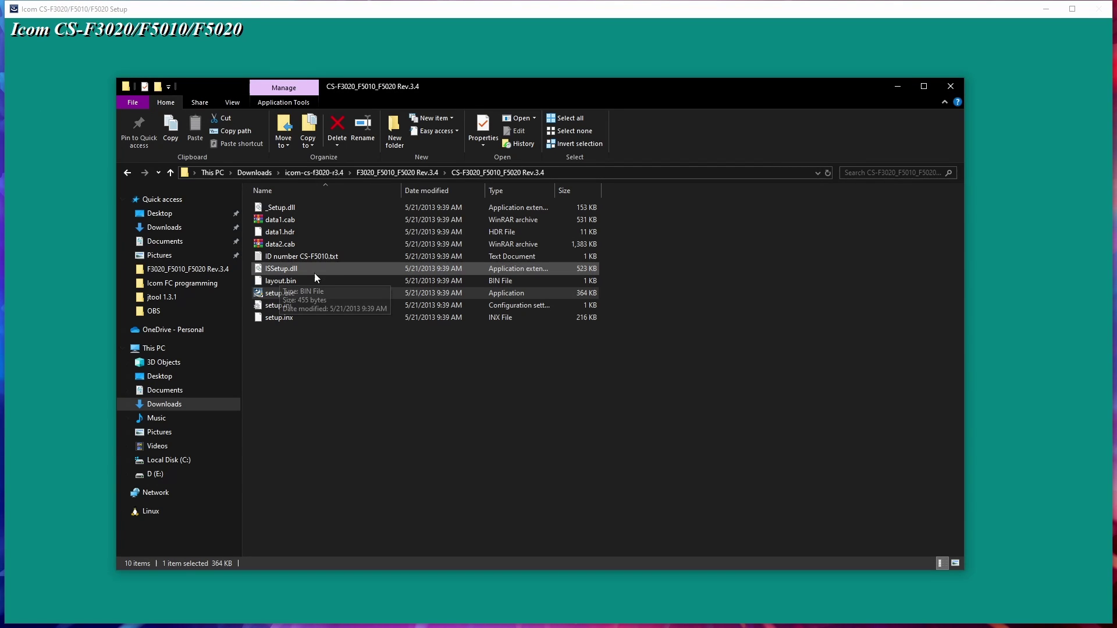
double_click(340, 258)
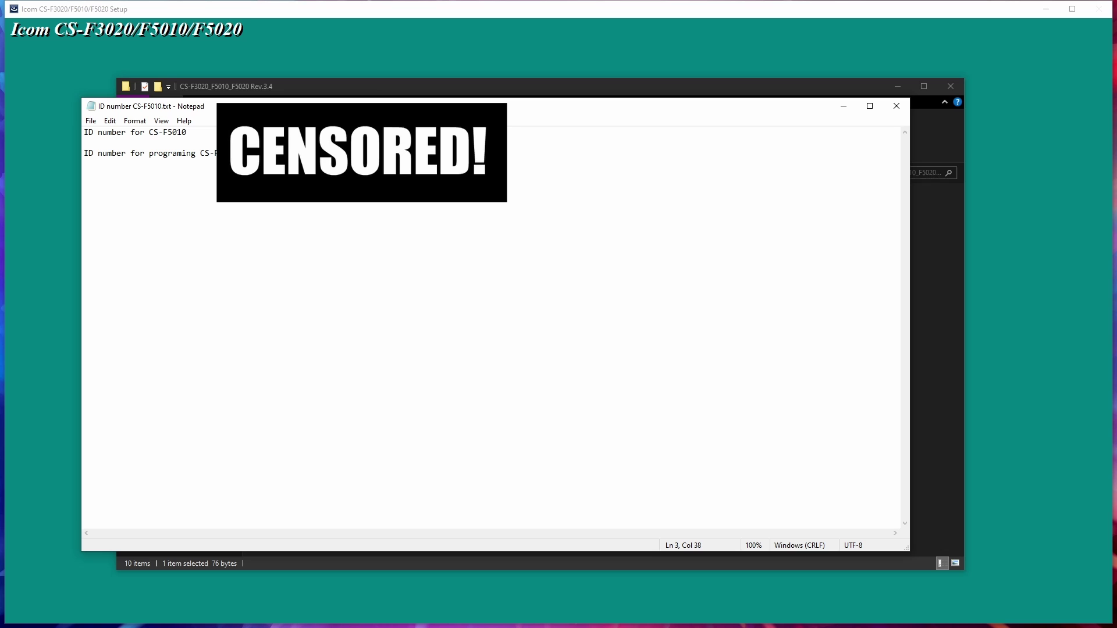
left_click(895, 106)
left_click(949, 87)
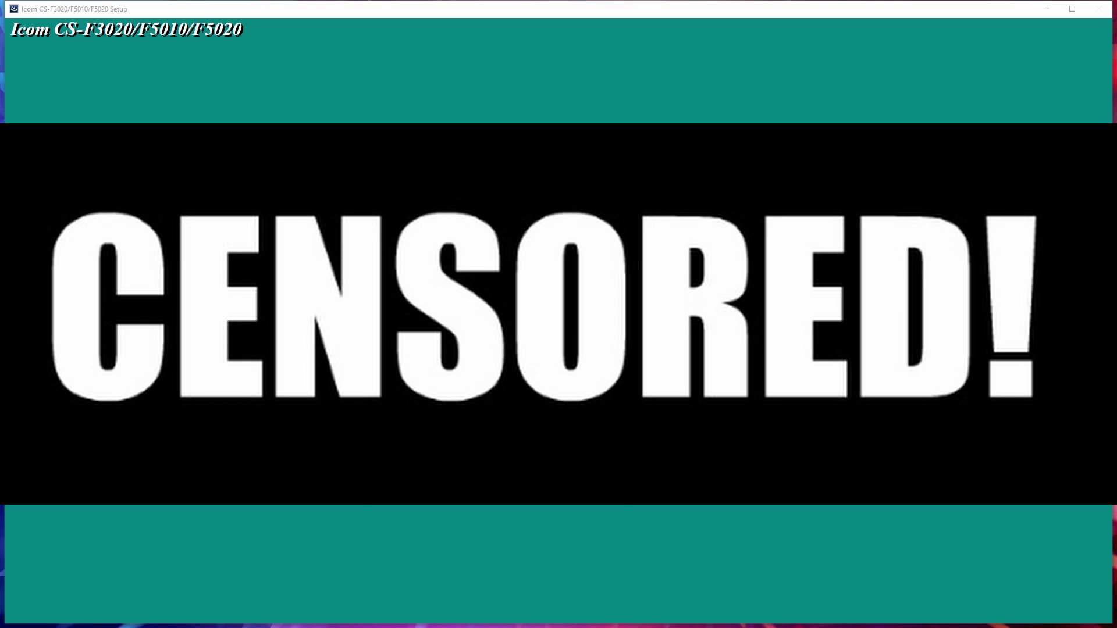
left_click(561, 404)
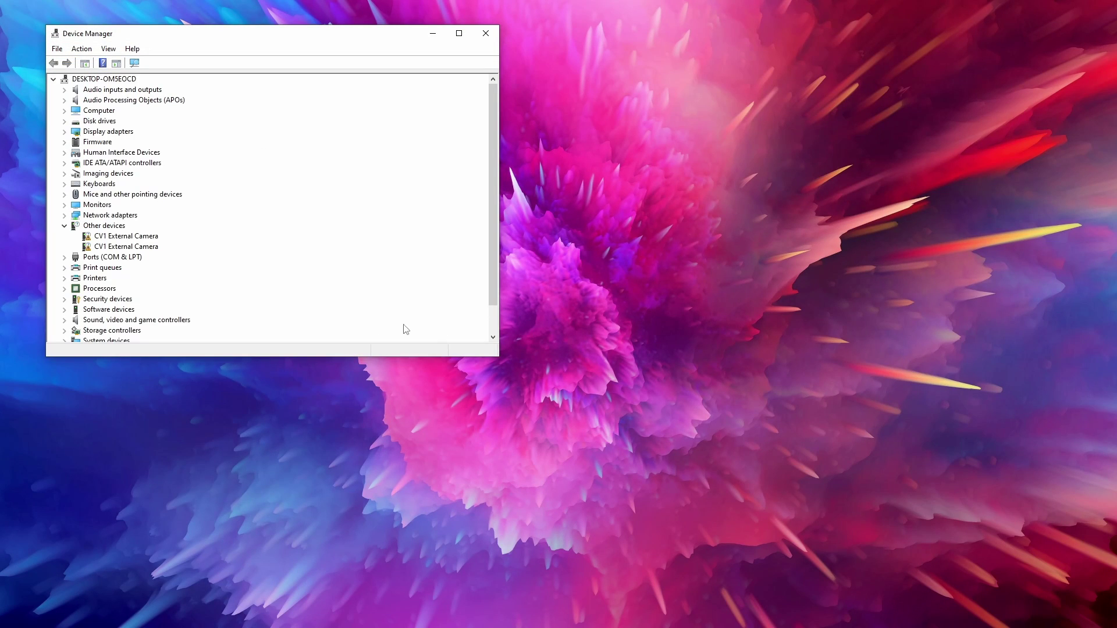
- Expand Ports (COM & LPT) in Device Manager and identify the programming cable's Prolific USB serial port
left_click(66, 258)
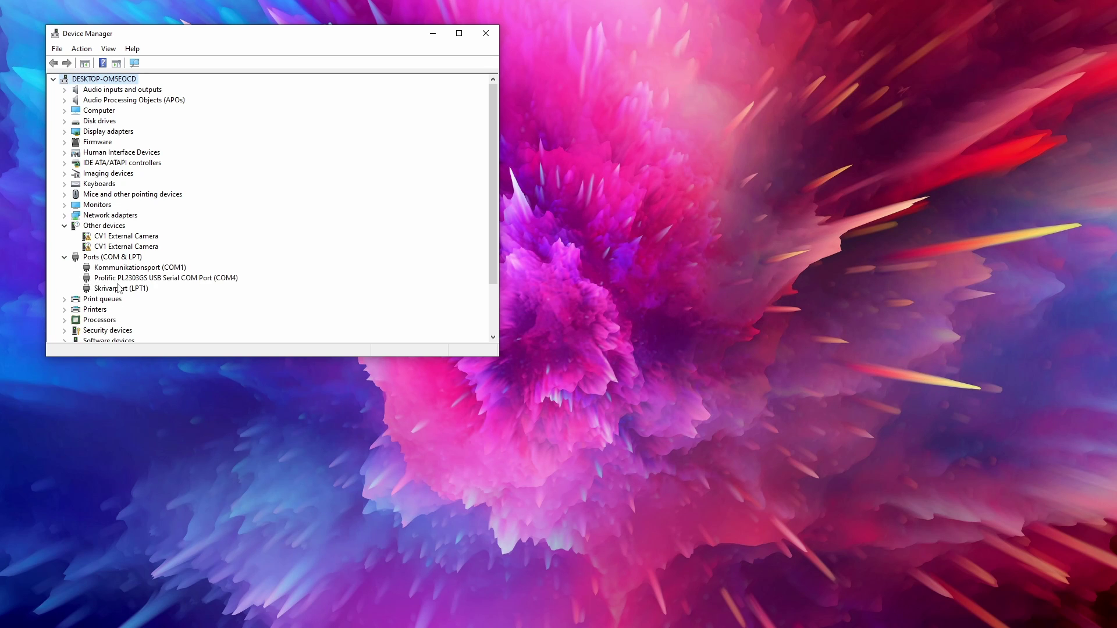
left_click(220, 281)
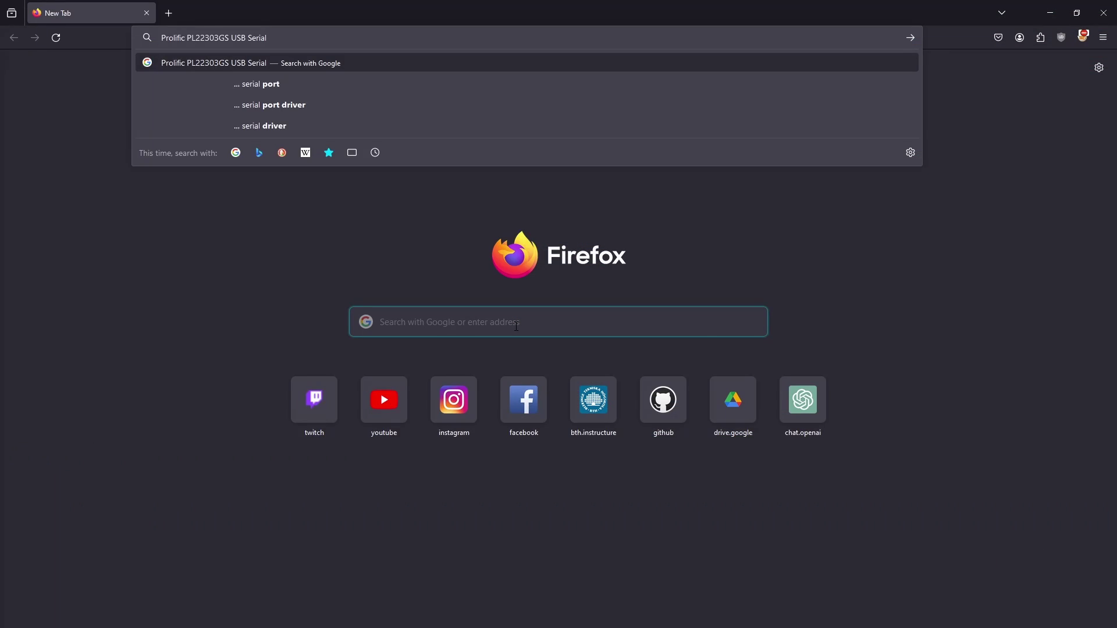
- Search the web for "Prolific PL22303GS USB Serial" and open Prolific's PL2303 Windows driver download page
key("Return")
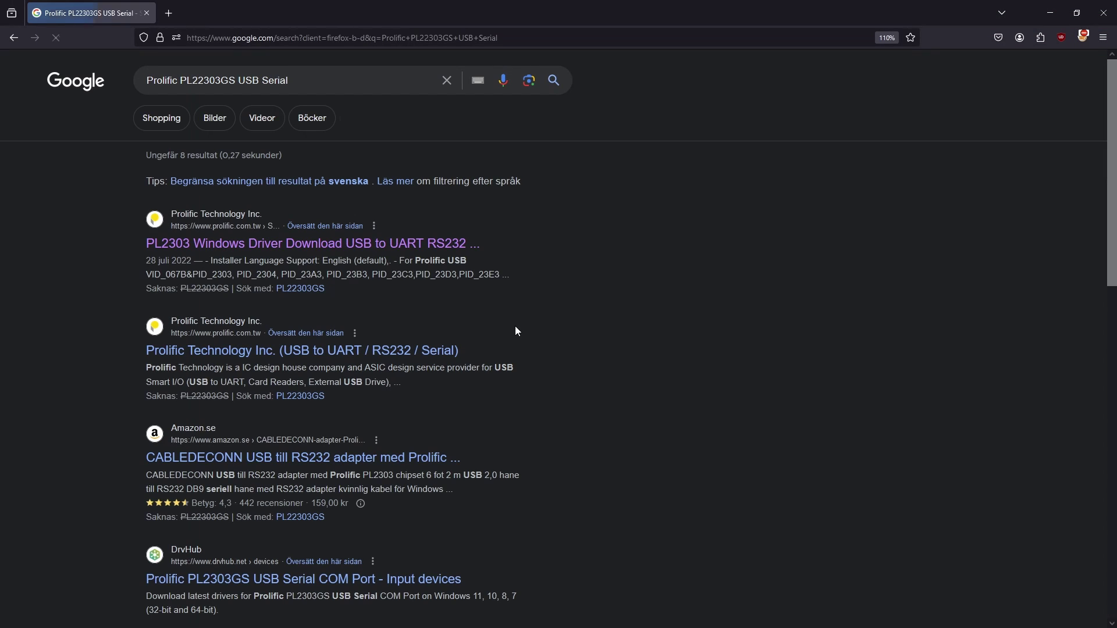
left_click_drag(321, 85, 143, 81)
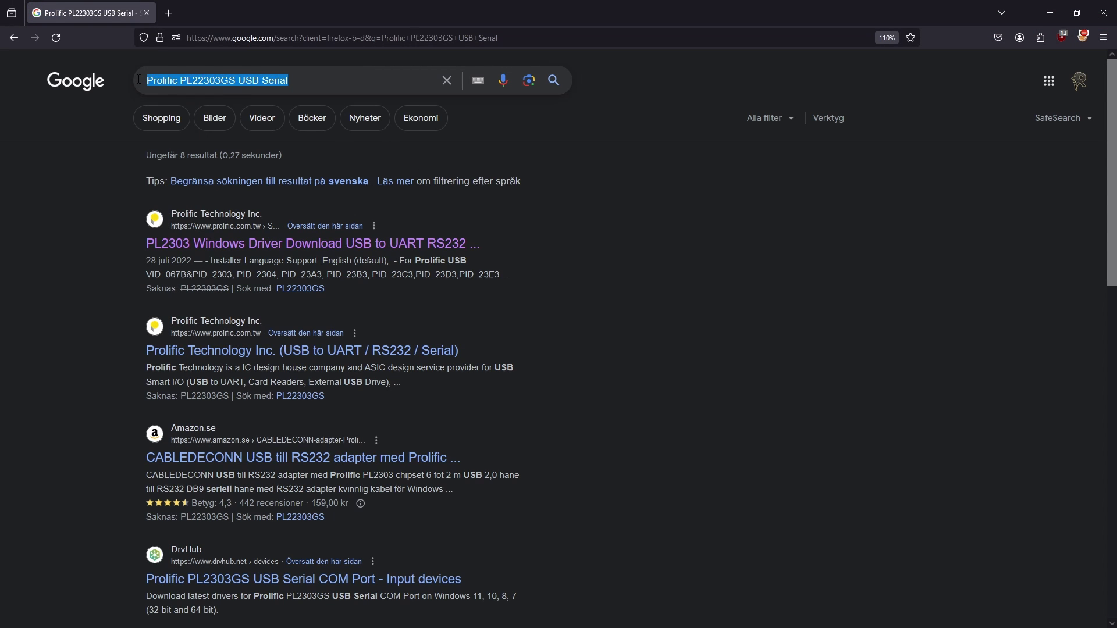
left_click(77, 244)
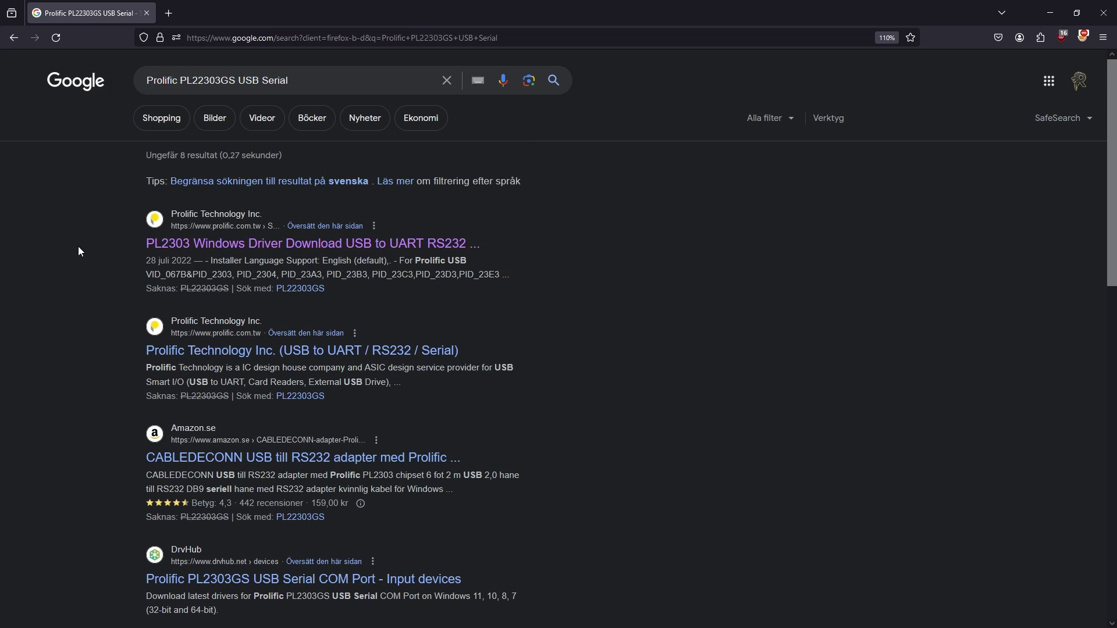
left_click(267, 246)
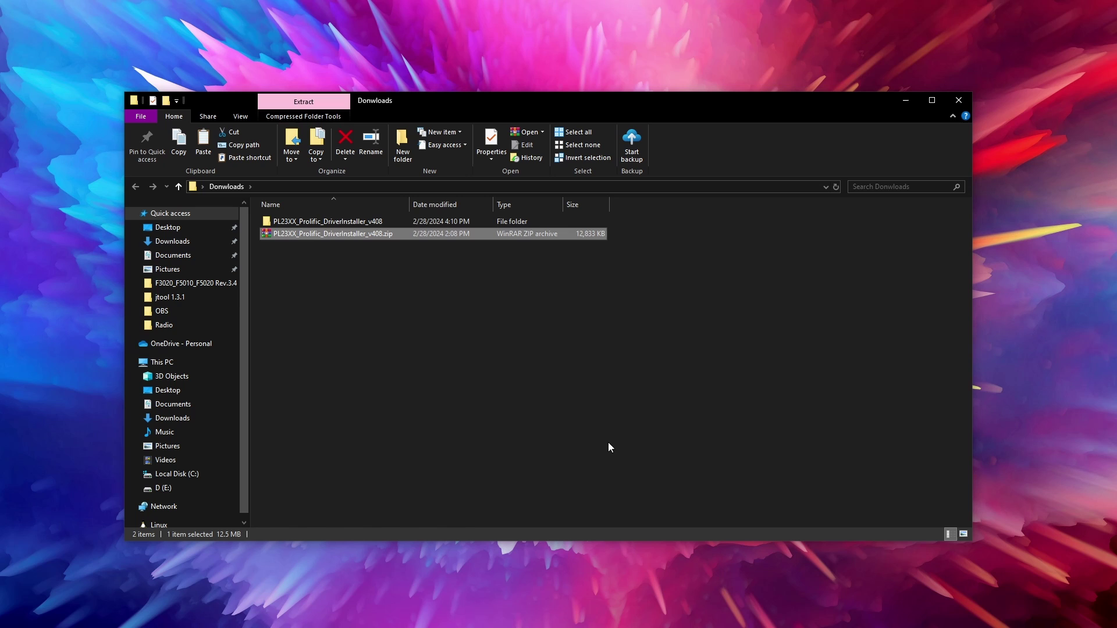
- Open the nested PL23XX_Prolific_DriverInstaller_v408 folder and locate the chip version checker and the LogoDriver setup program
double_click(320, 219)
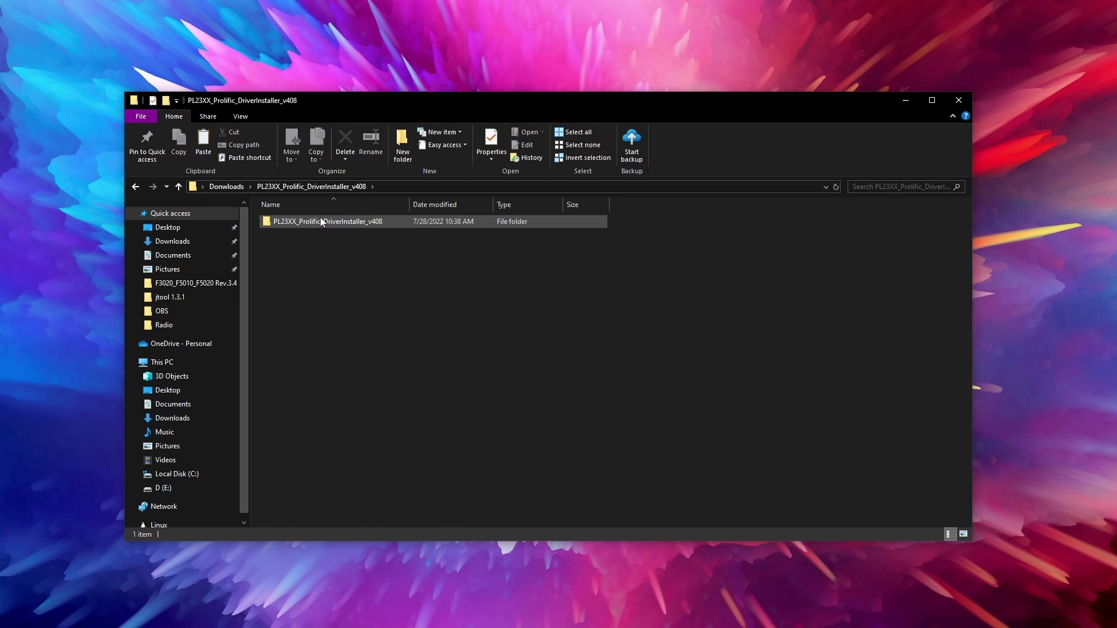
double_click(320, 220)
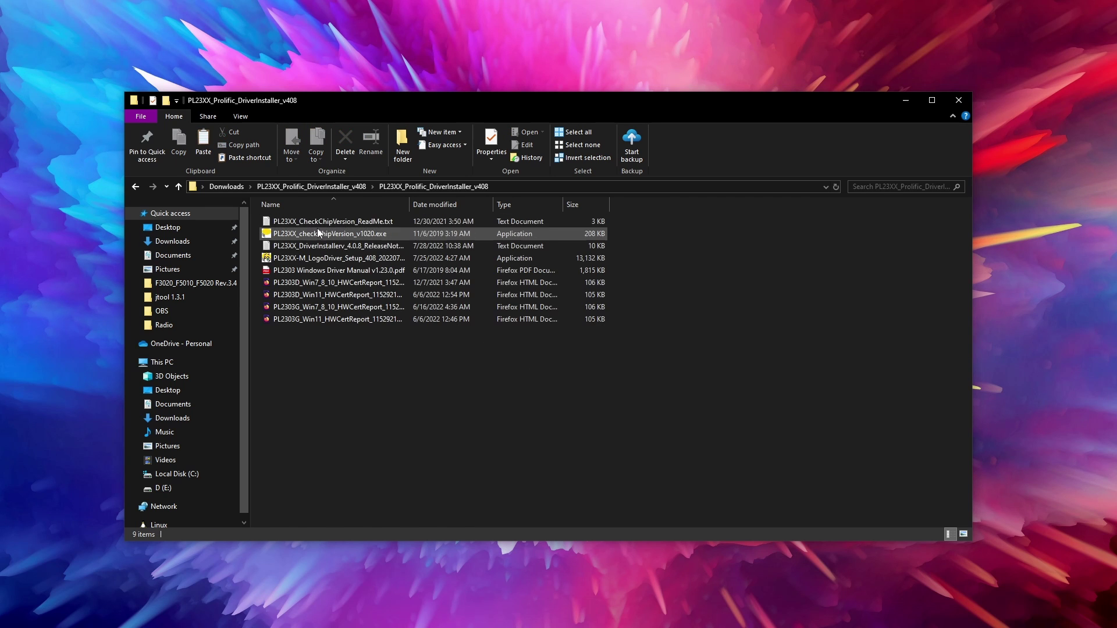
left_click(317, 234)
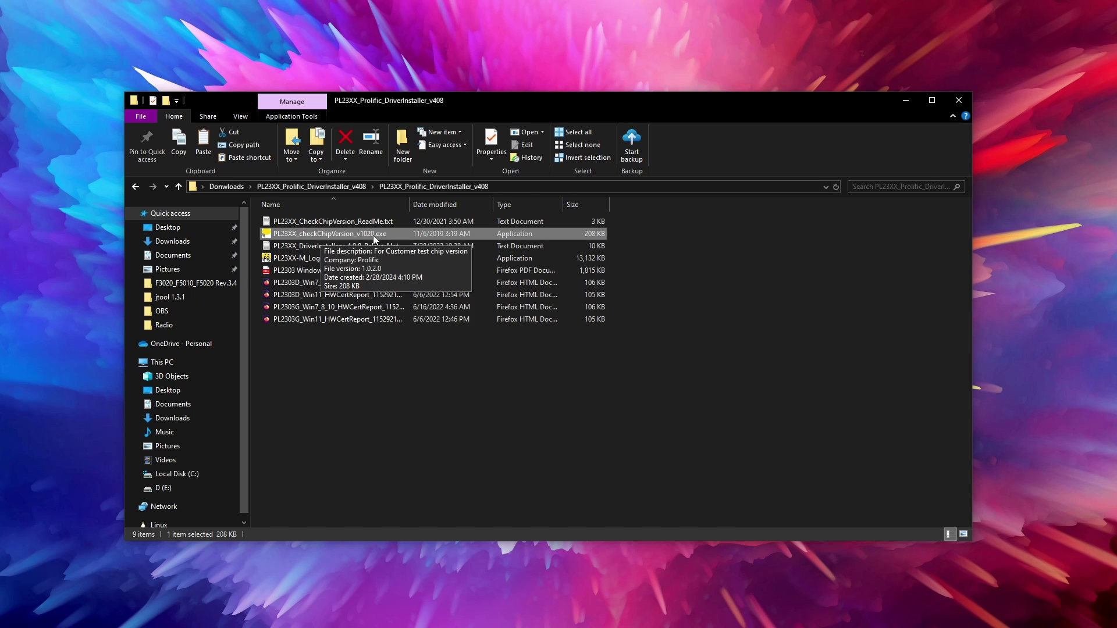
left_click(335, 260)
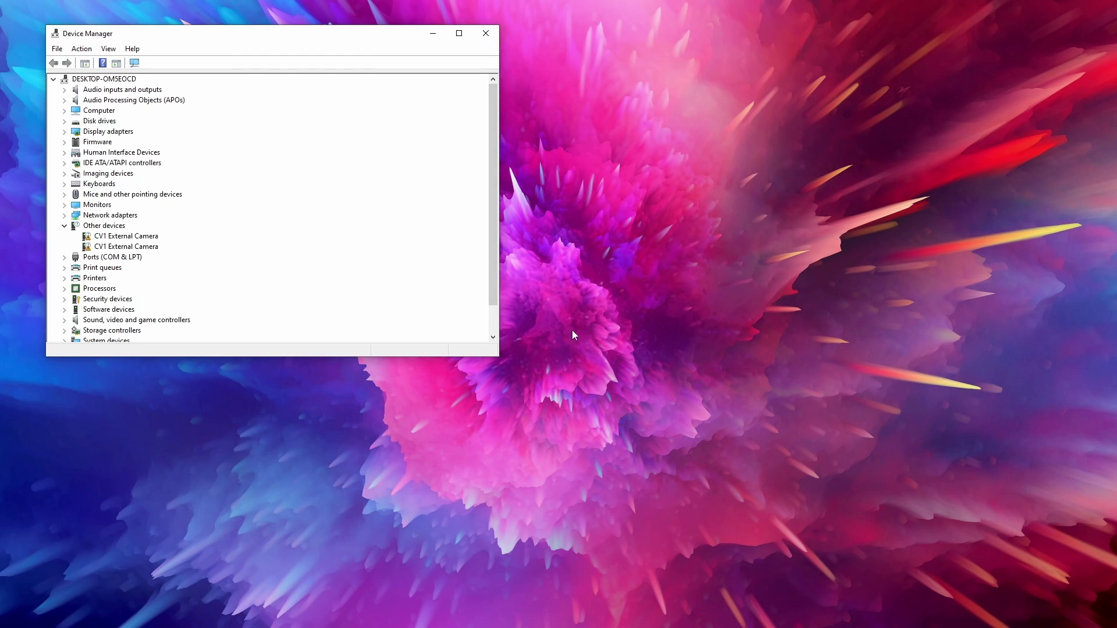
- Identify the Prolific cable's COM port in Device Manager and check its chip version on COM4 with PL23XX_checkChipVersion_v1020.exe
left_click(64, 257)
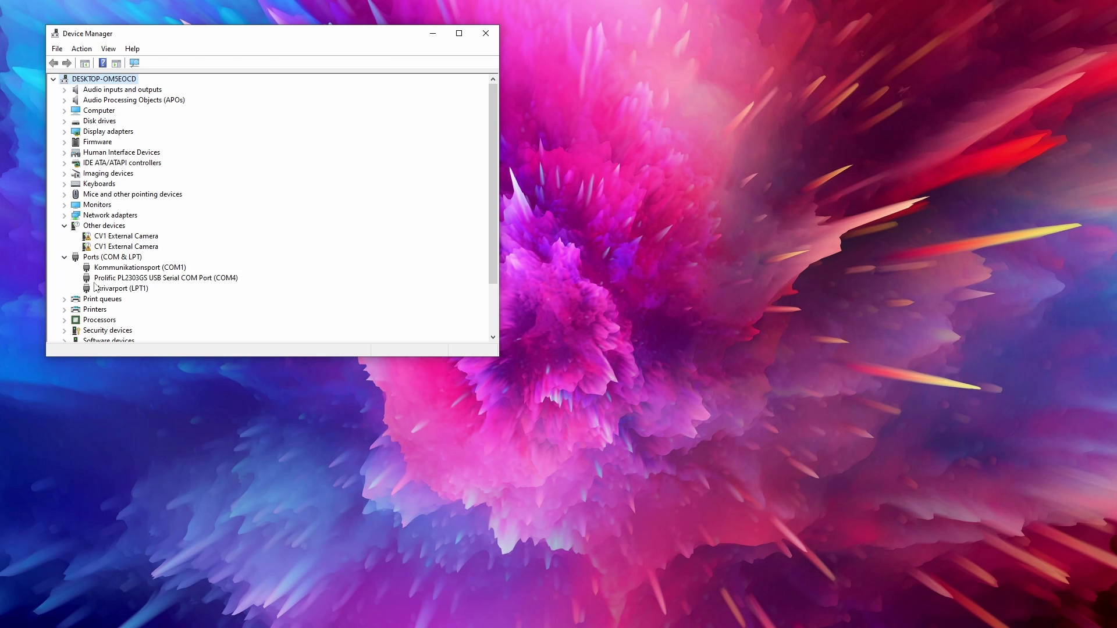
left_click(227, 282)
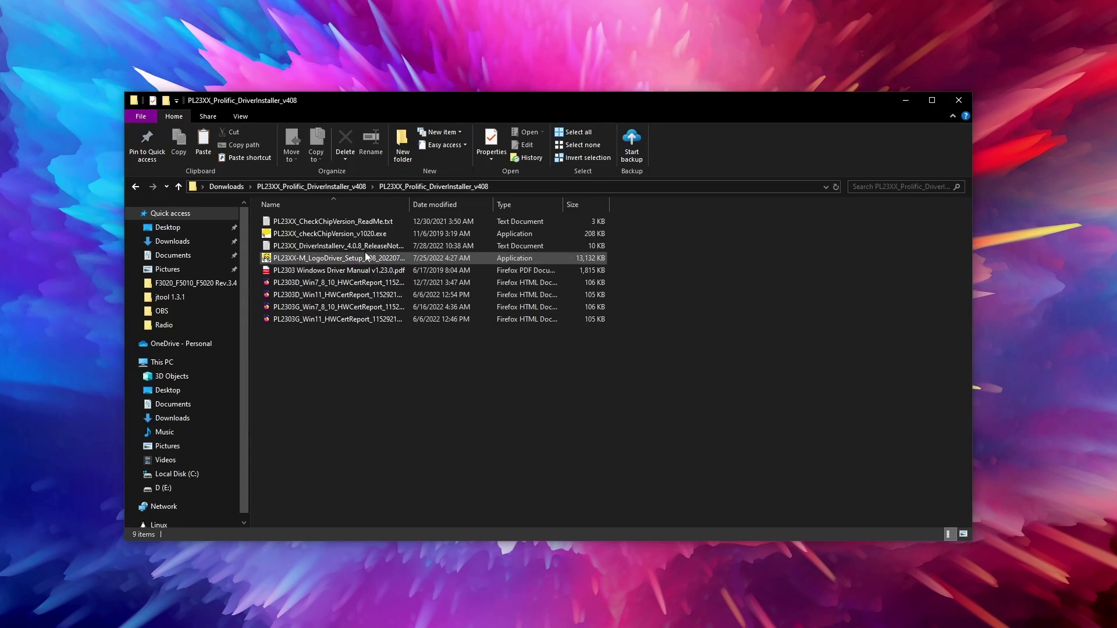
double_click(321, 233)
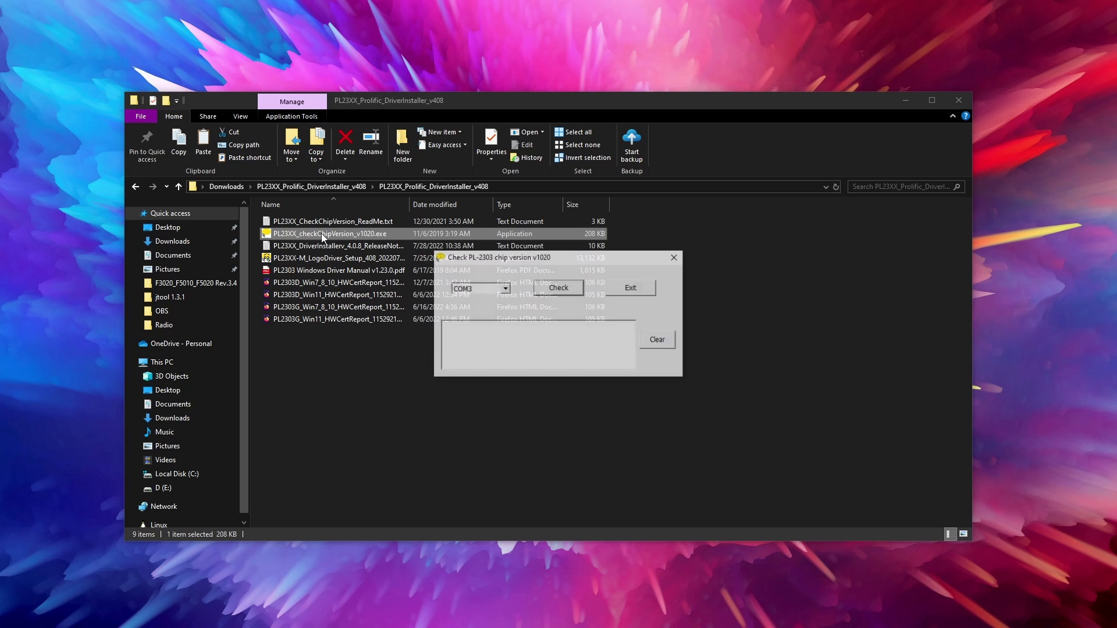
left_click(505, 289)
left_click(485, 308)
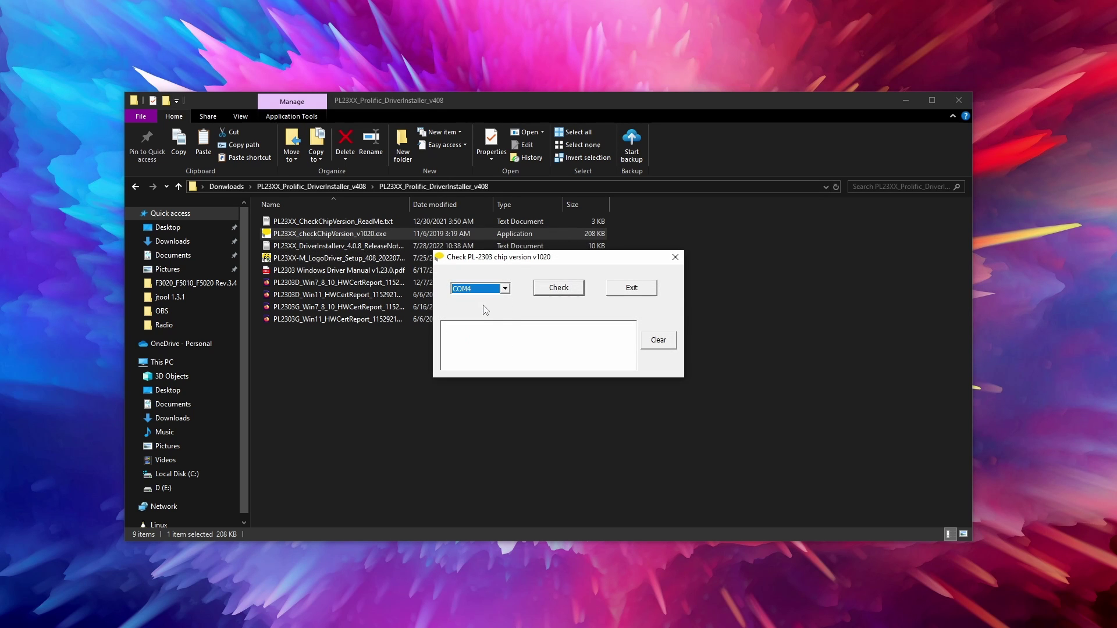
left_click(544, 295)
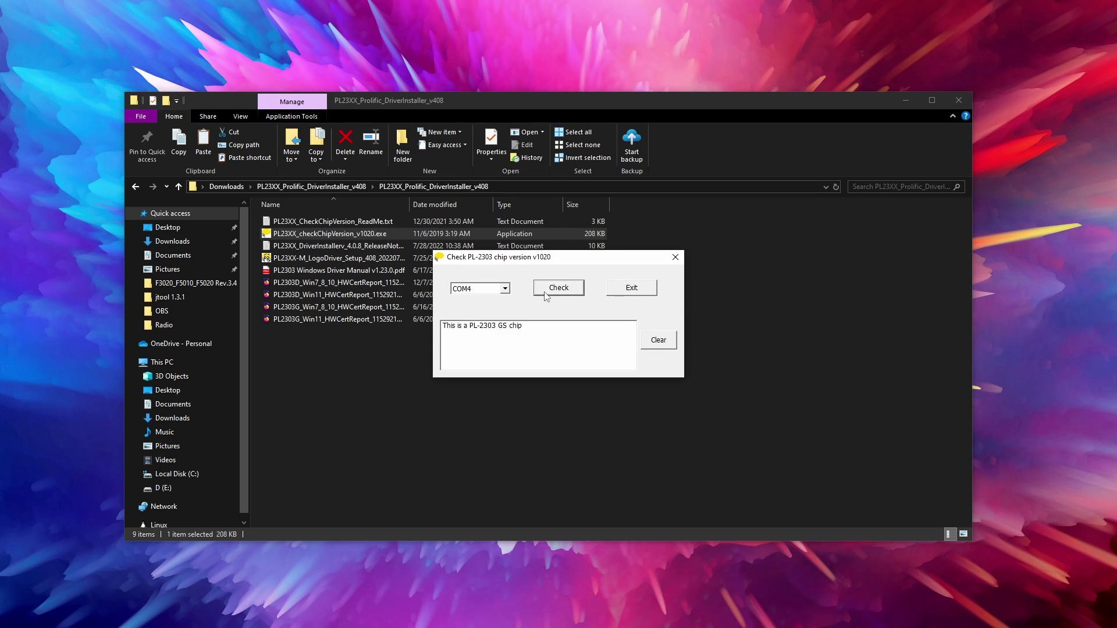
left_click(482, 323)
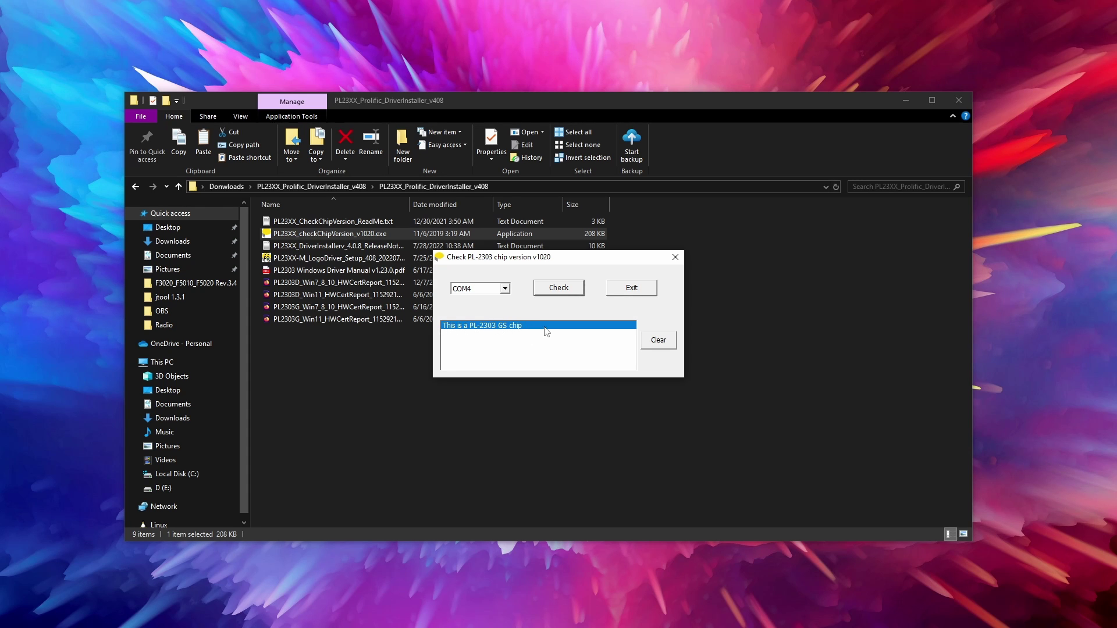
left_click(628, 287)
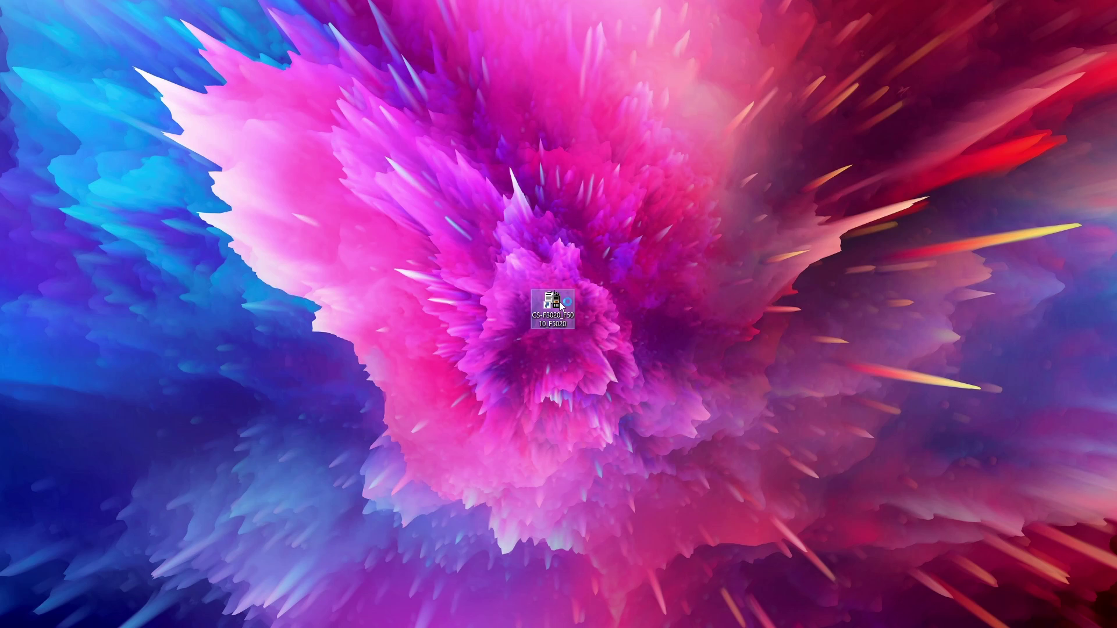
- Launch the CS-F3020_F5010_F5020 cloning software and verify that its COM port selection is COM 4
double_click(559, 309)
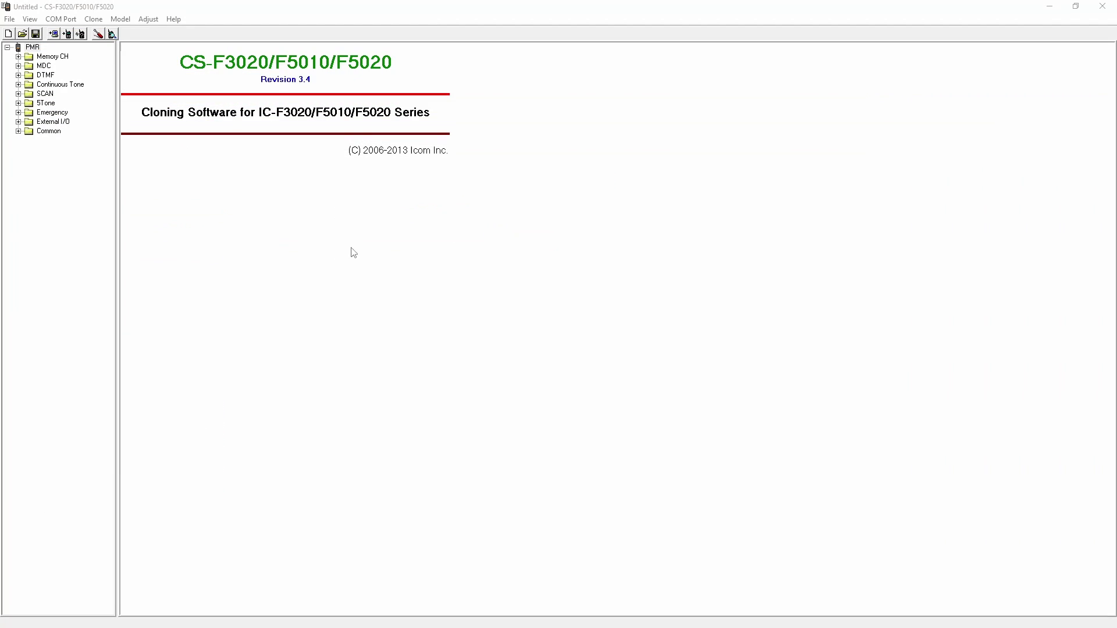
left_click(61, 19)
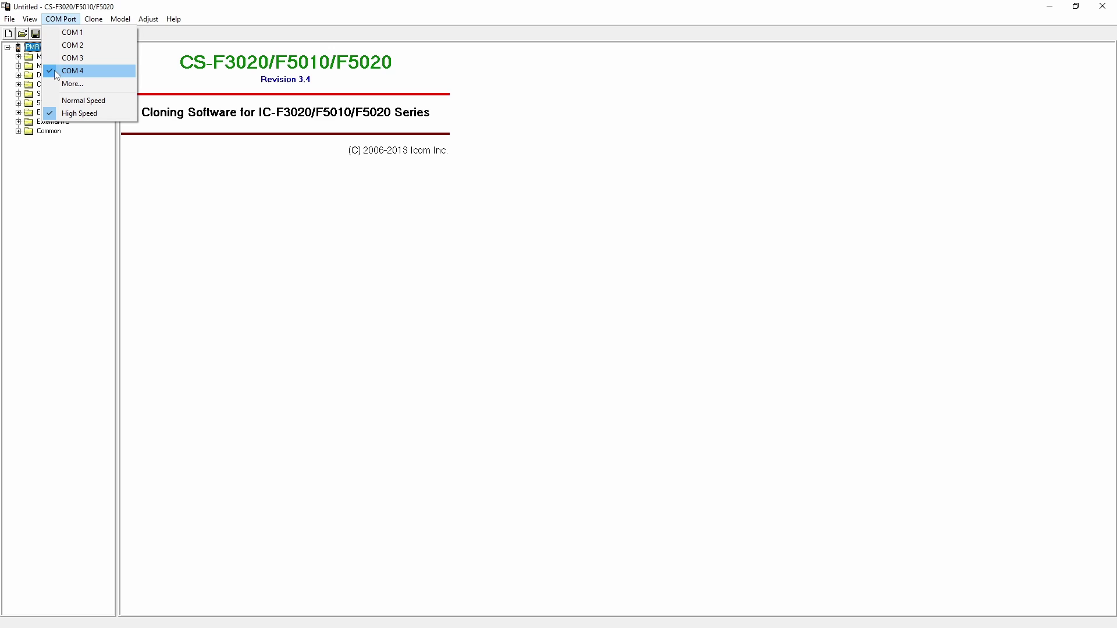
left_click(171, 181)
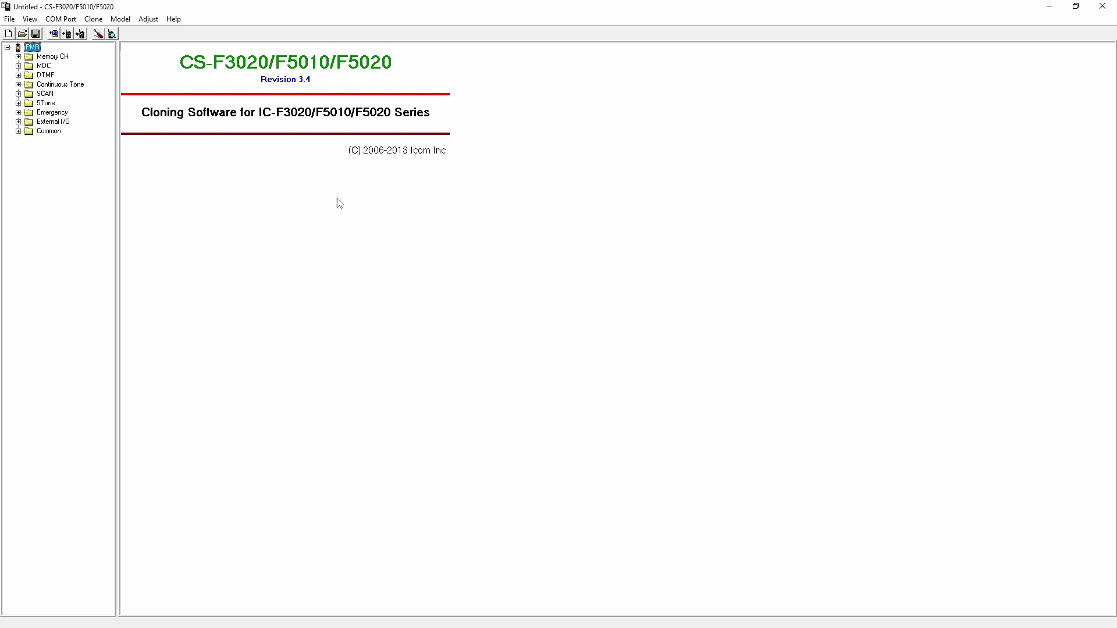
- Read the data from the transceiver and open the zone 1 channel list under Memory CH
left_click(57, 36)
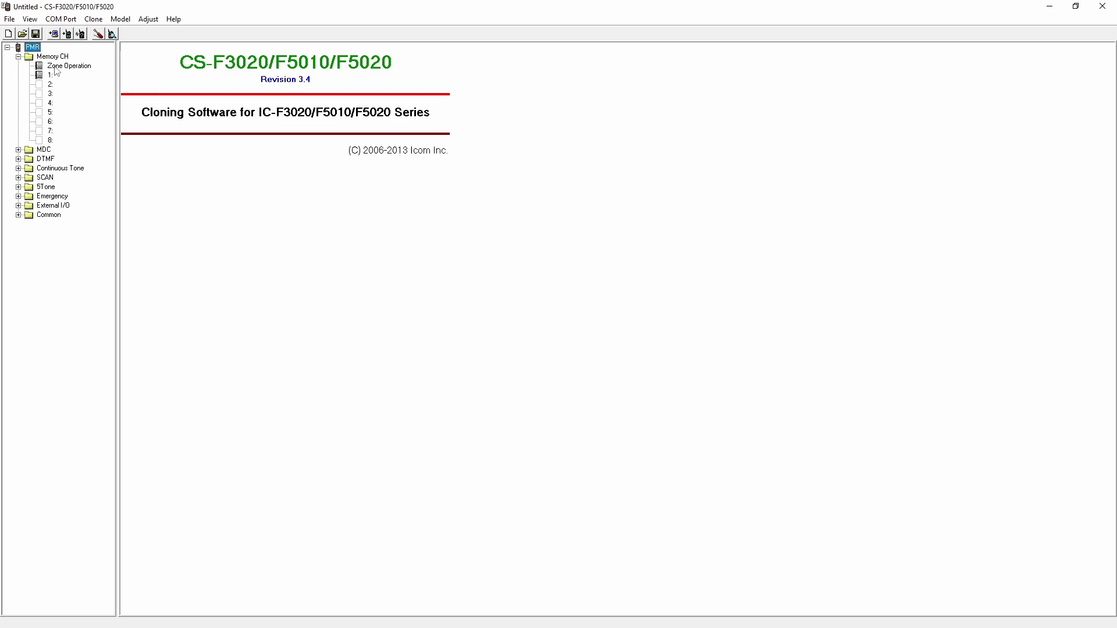
left_click(63, 66)
left_click(50, 75)
- Save the radio's data in the Radio folder as Backup
key("ctrl+s")
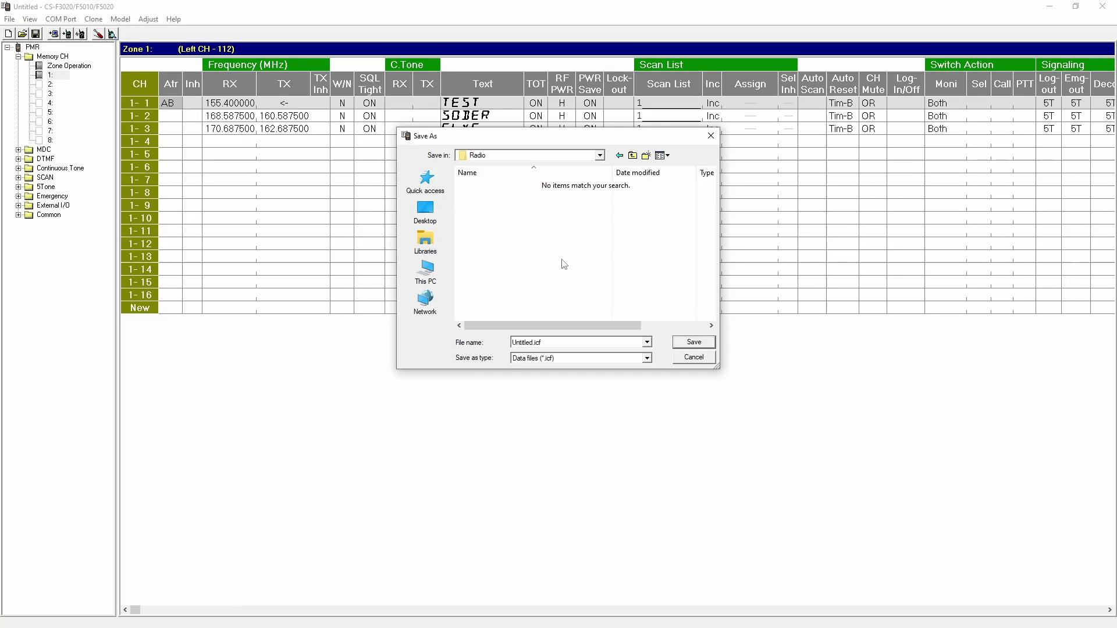
type("Backup")
left_click(695, 343)
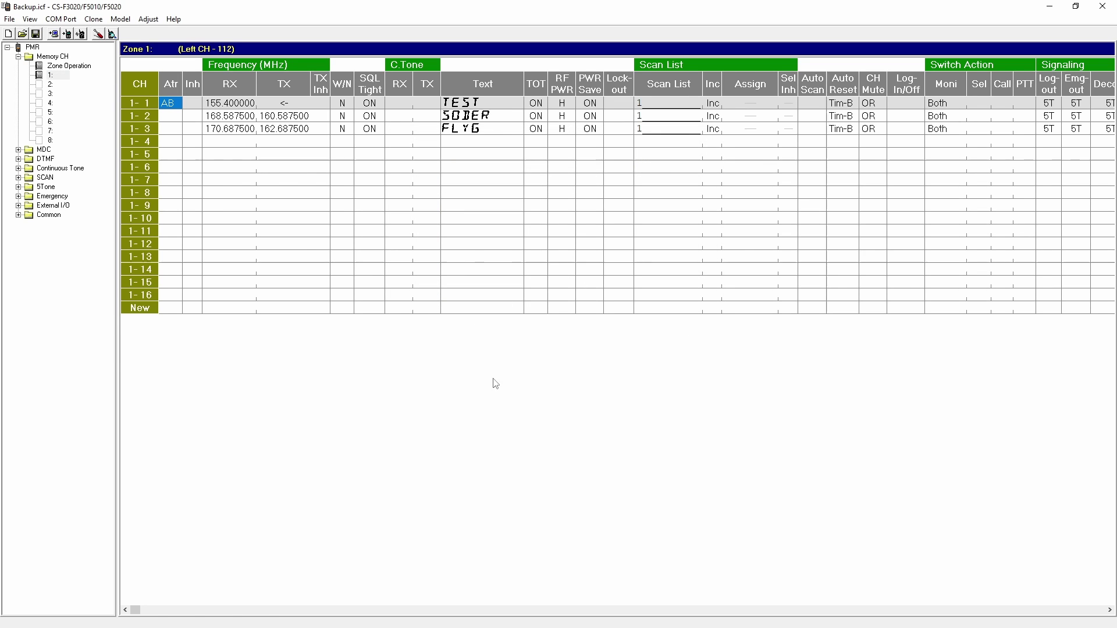
- Add channel 1-4 in zone 1 with RX frequency 155.45 MHz, text YOUTUBE, and SQL Tight and TOT set to ON
left_click(230, 145)
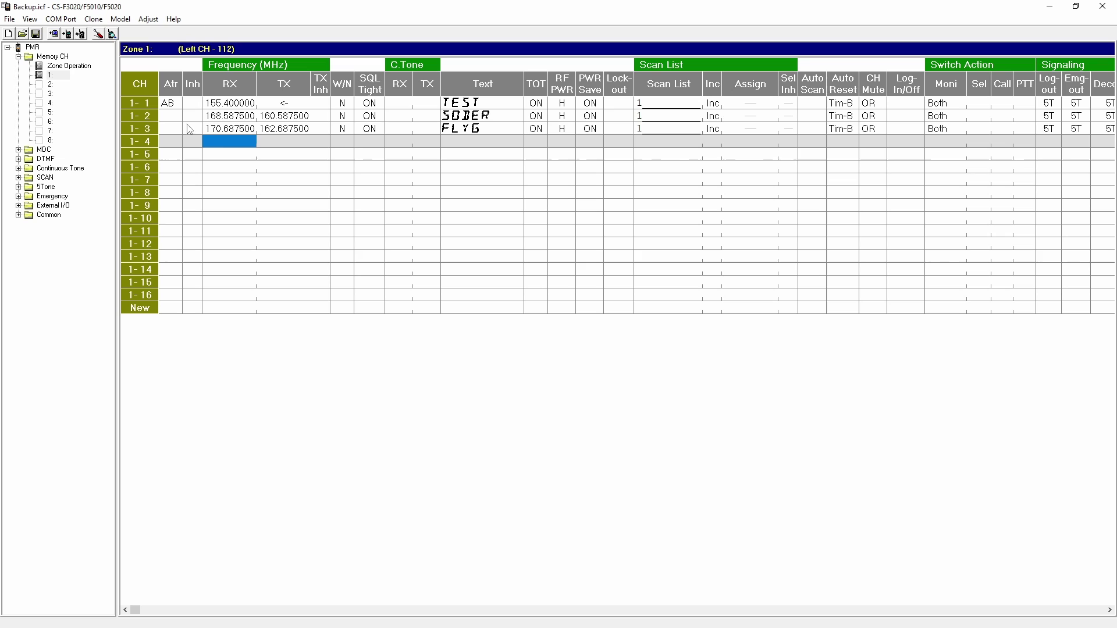
type("155.45")
key("Return")
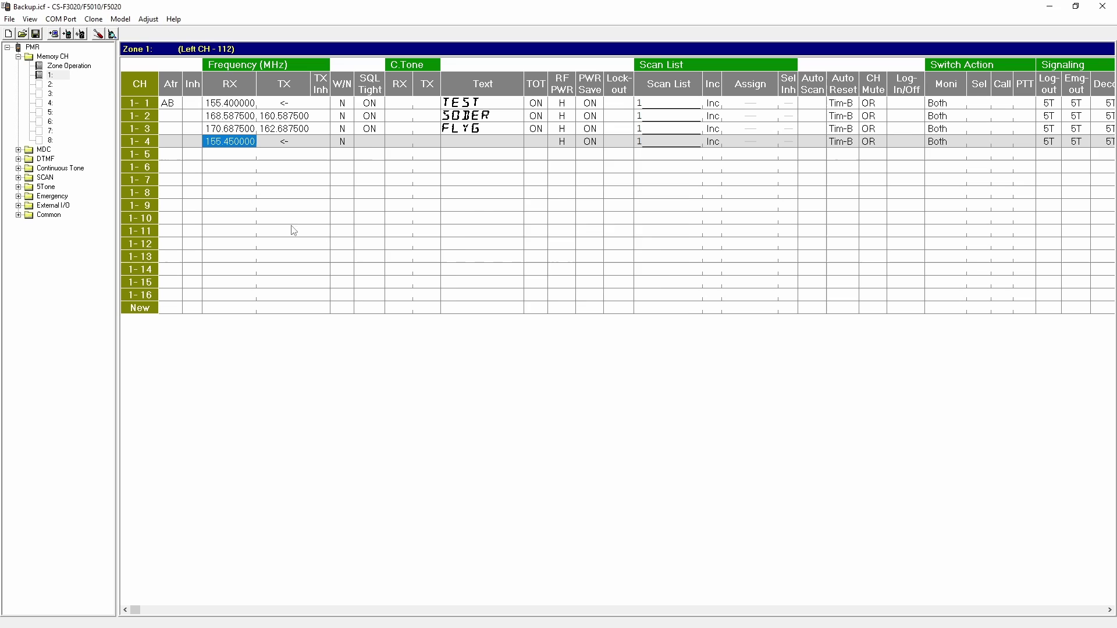
double_click(483, 141)
type("YOUTUBE")
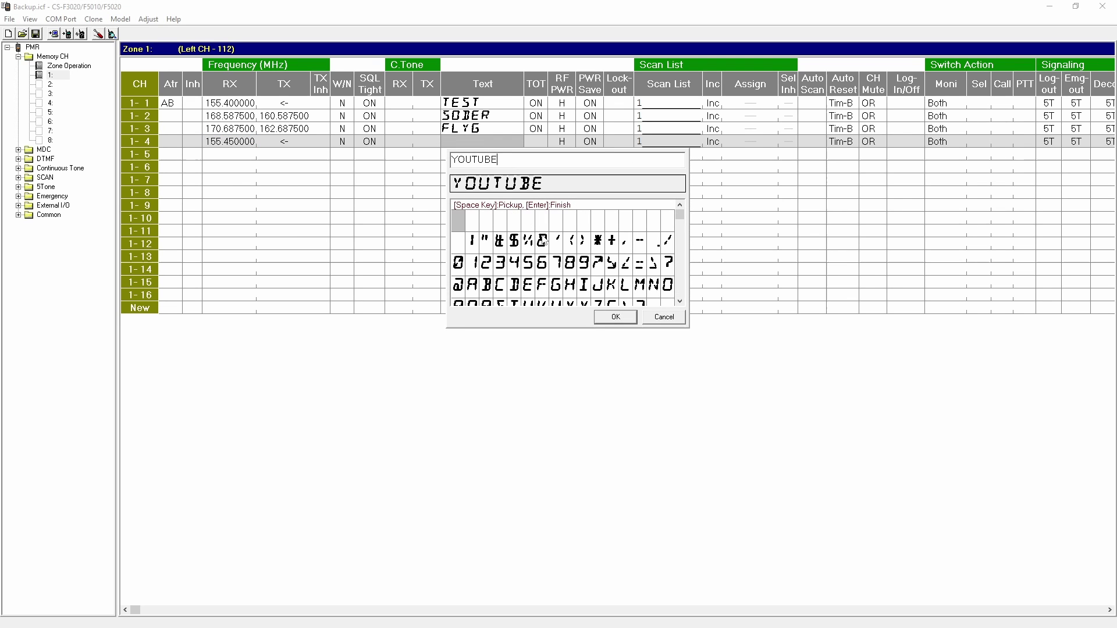
left_click(613, 319)
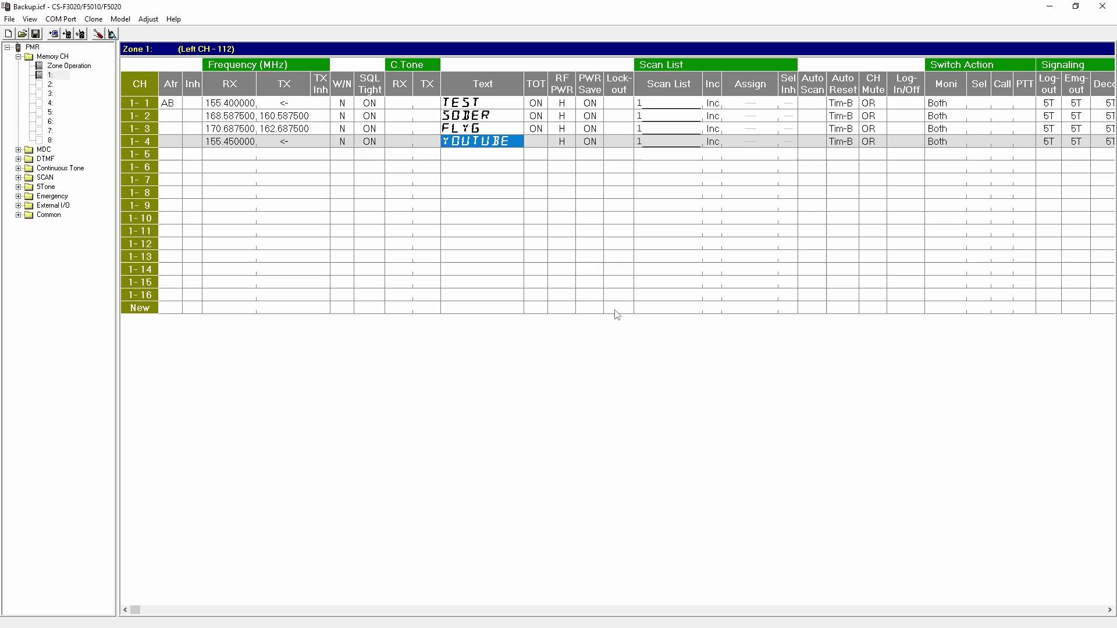
key("Tab")
- Write the edited channel data to the transceiver and confirm the write
left_click(93, 19)
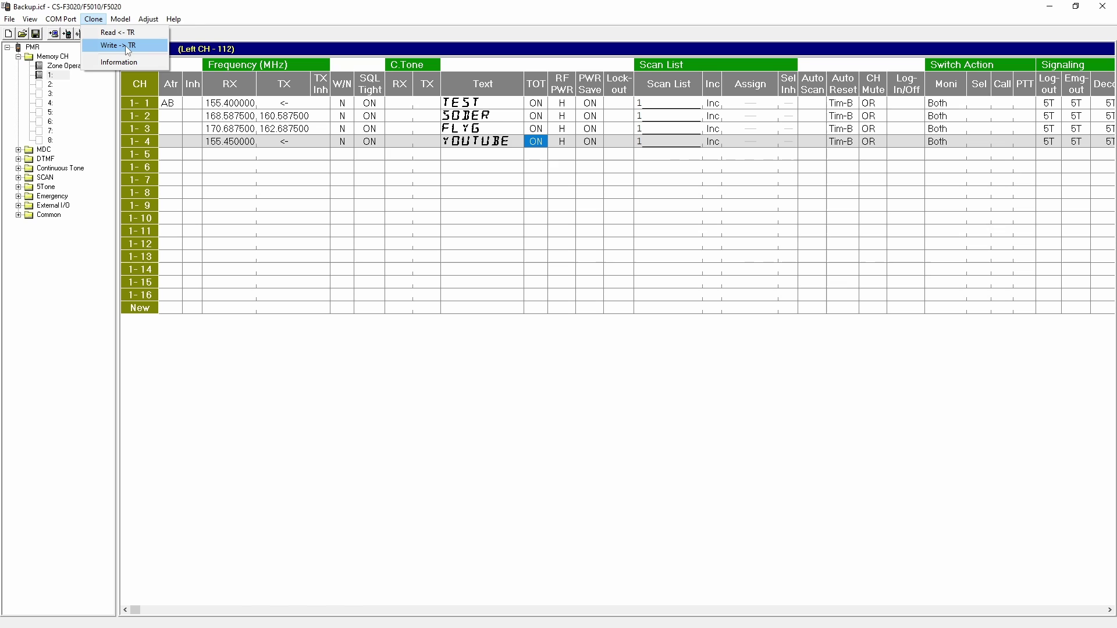
left_click(124, 45)
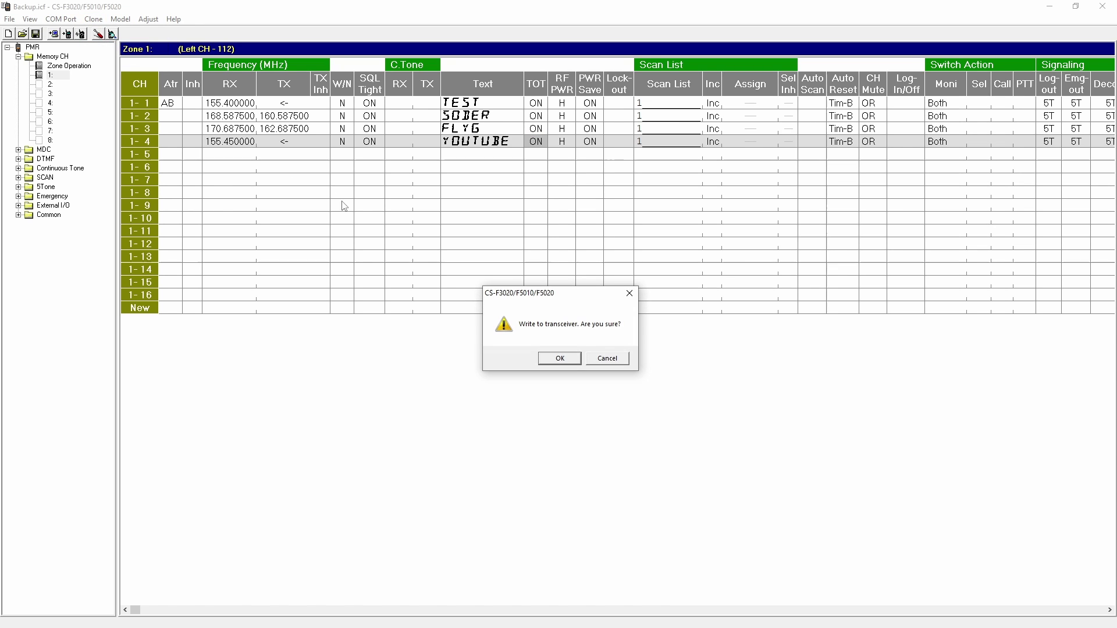
left_click(567, 359)
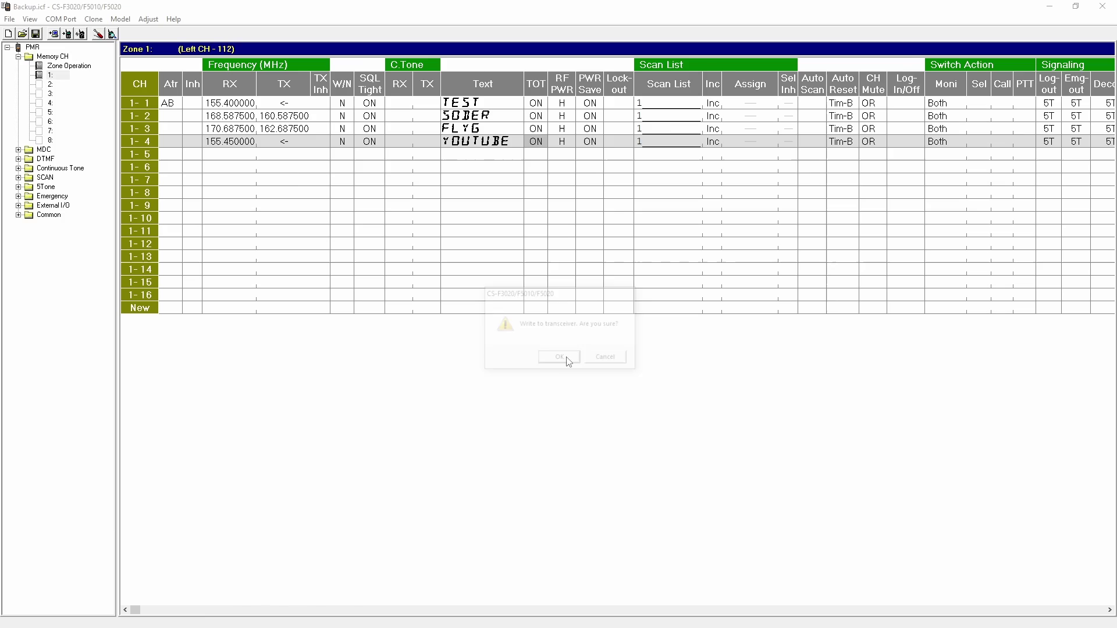